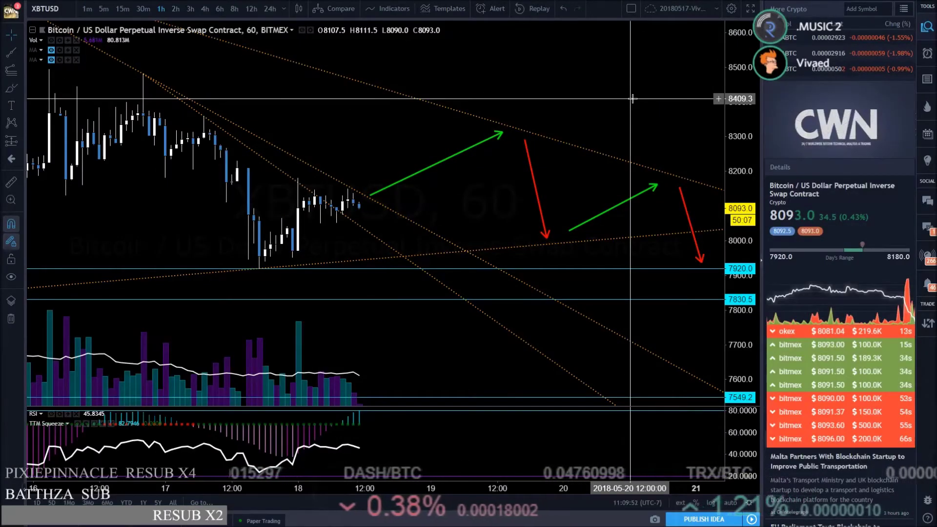
- Leave full-screen and switch to the Tensor Charts tab showing the BitMEX XBT/USD heatmap
key(F11)
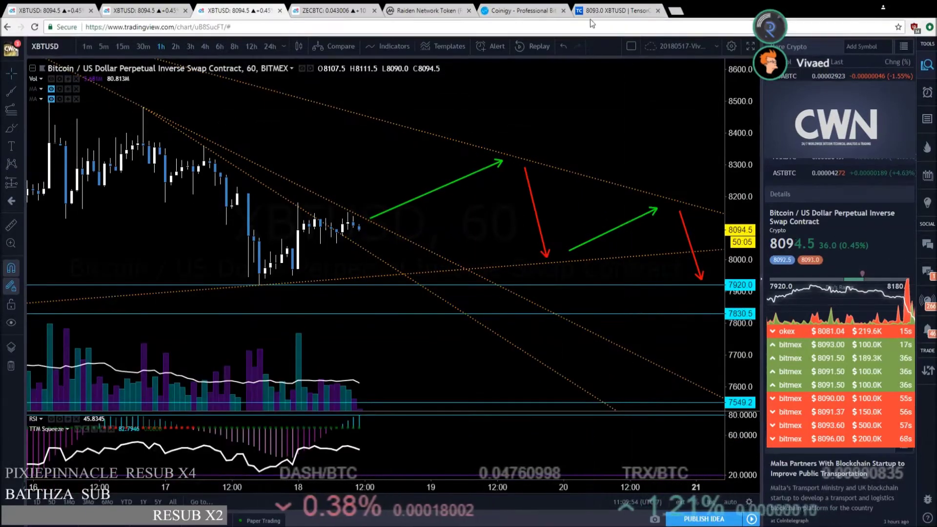
click(605, 12)
- Show the BitMEX XBT/USD heatmap full-screen, panned to cover 5 AM to 10 AM
key(F11)
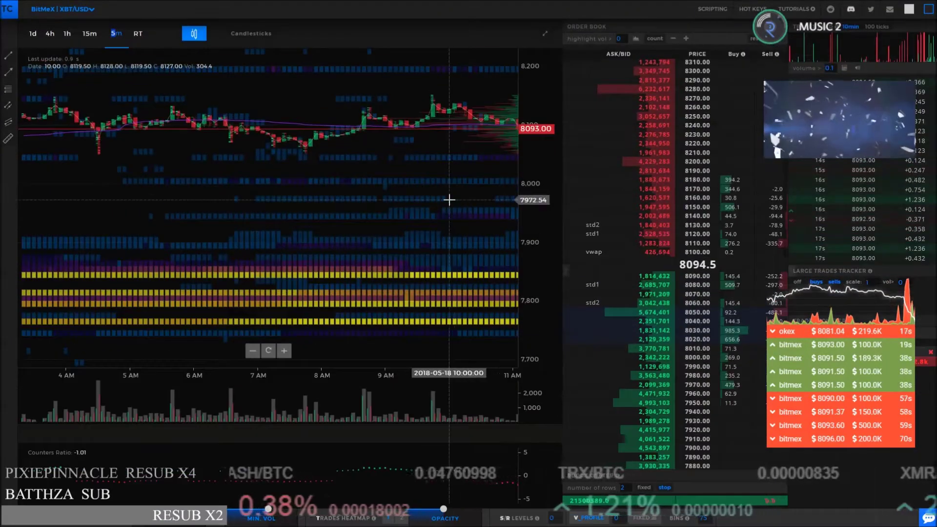
drag(449, 199, 384, 199)
scroll(416, 176, down, 2)
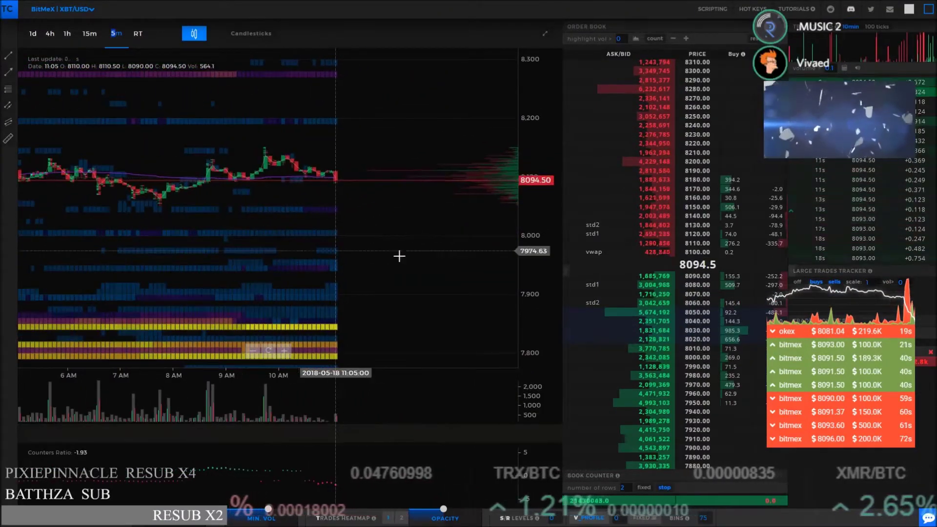
drag(397, 255, 437, 214)
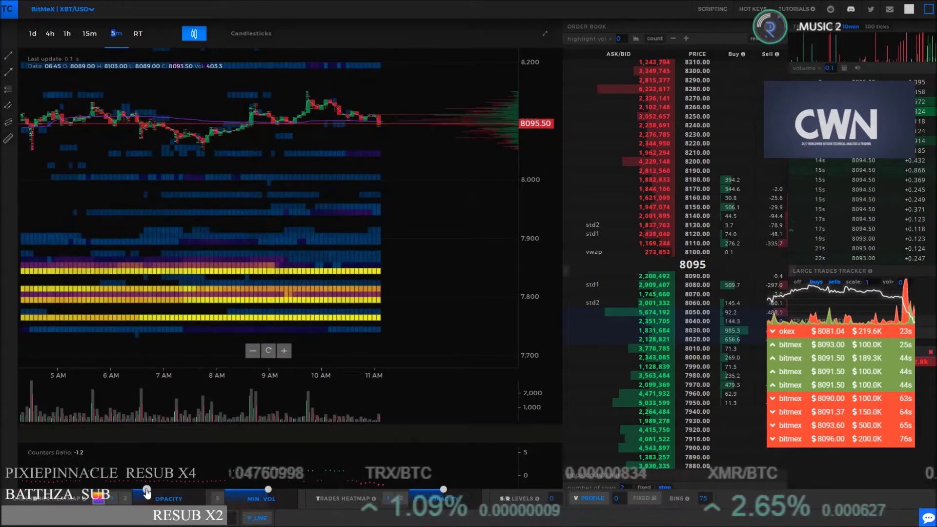
- Tune heatmap opacity, raise Min Vol to hide small orders, and stretch the price scale
mouse_move(142, 495)
mouse_down()
mouse_move(130, 495)
mouse_move(151, 496)
mouse_up()
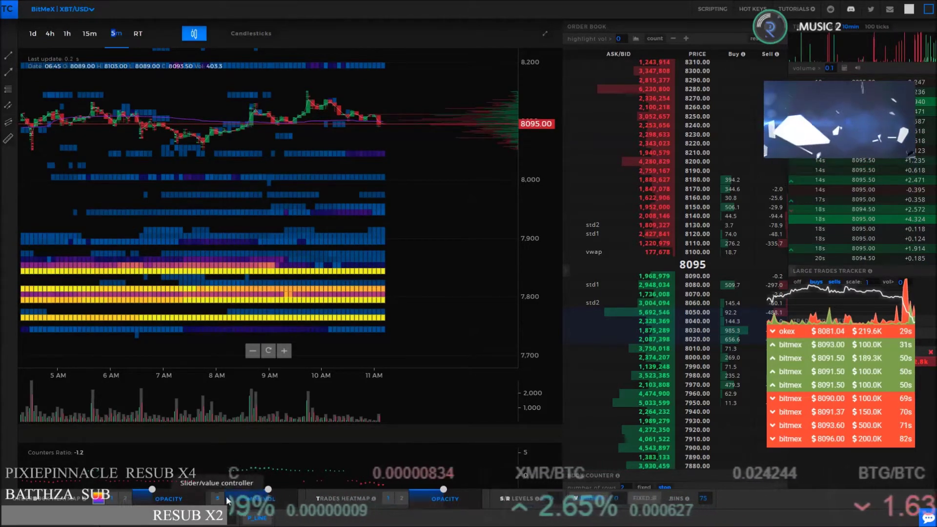
drag(268, 491, 241, 490)
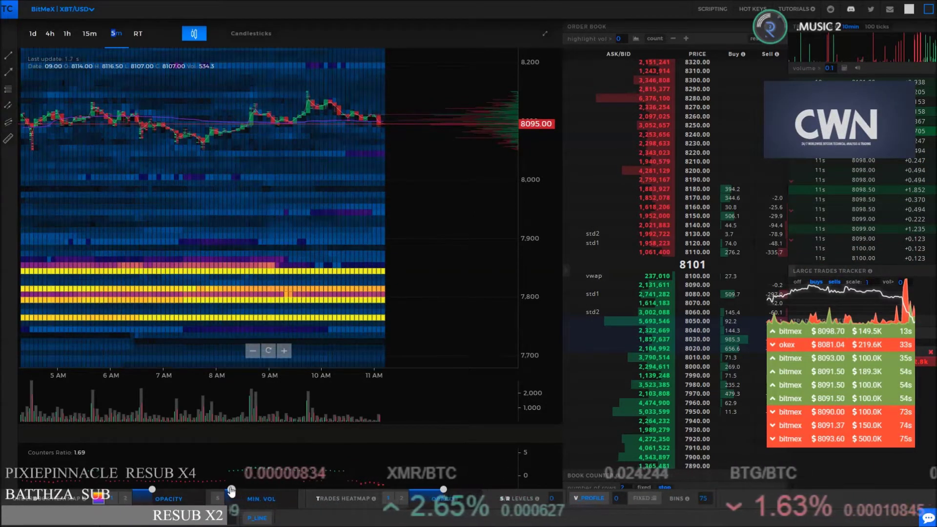
drag(241, 490, 281, 500)
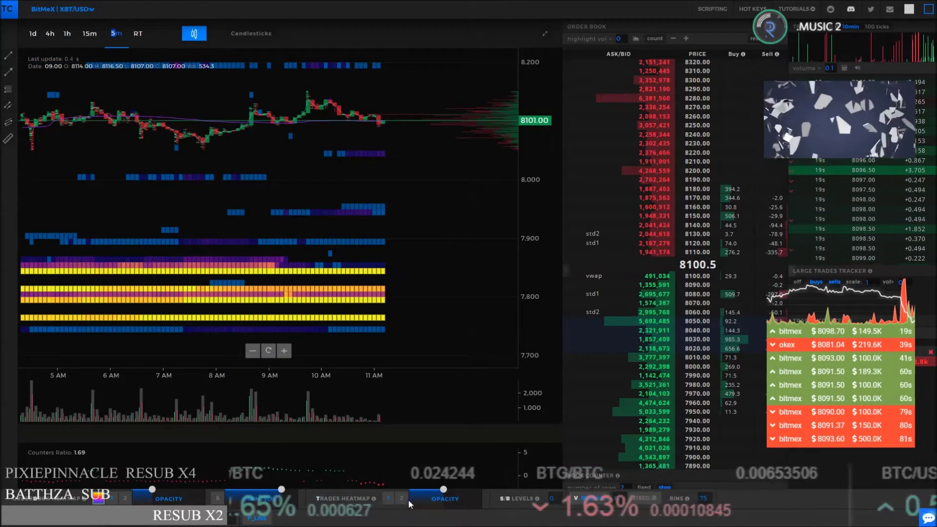
drag(444, 490, 362, 502)
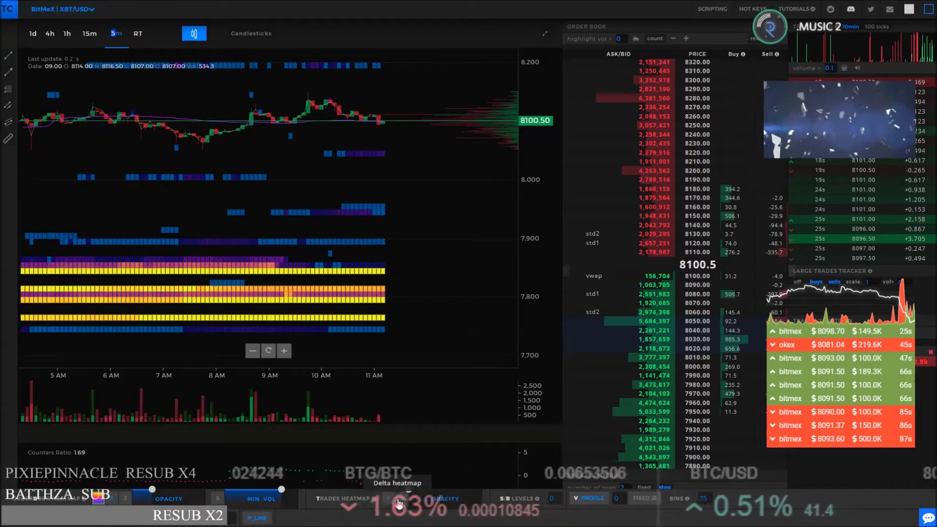
drag(544, 242, 536, 142)
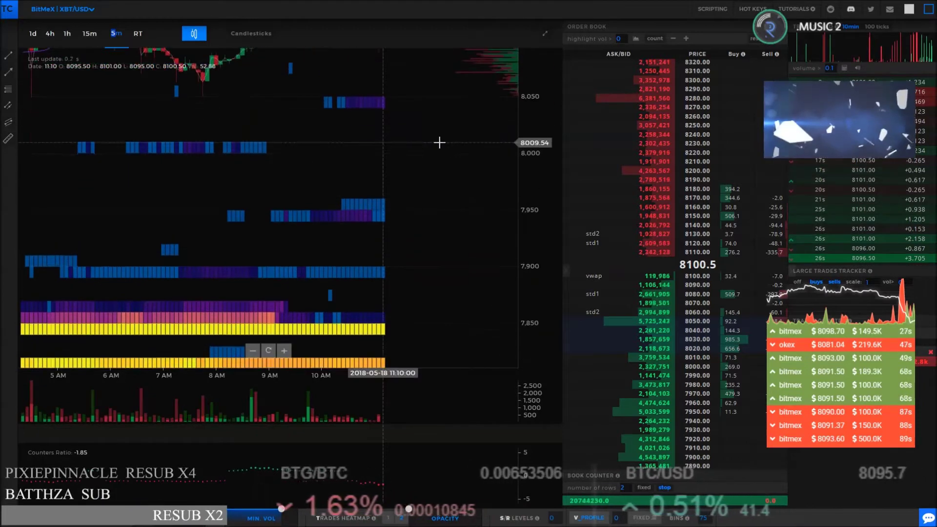
drag(439, 142, 424, 293)
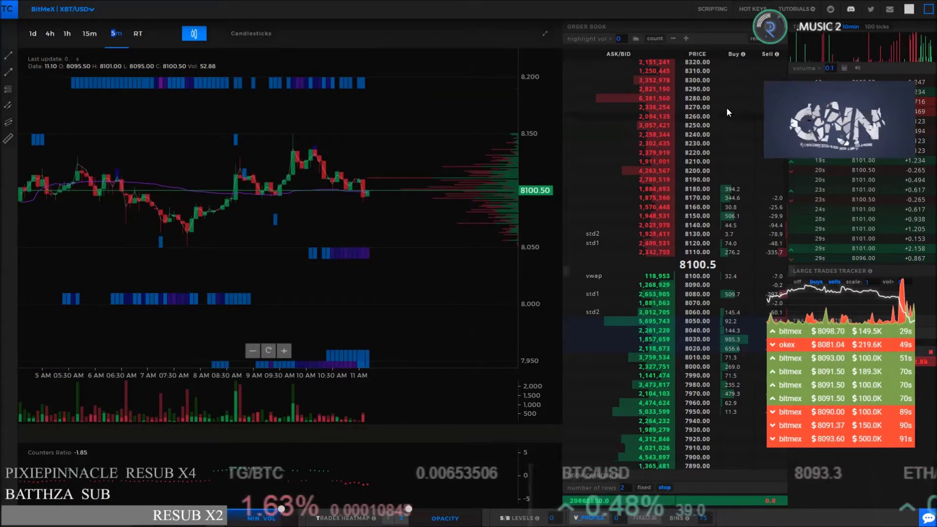
- Expand the price chart to fill the window, centring the latest candles
click(547, 35)
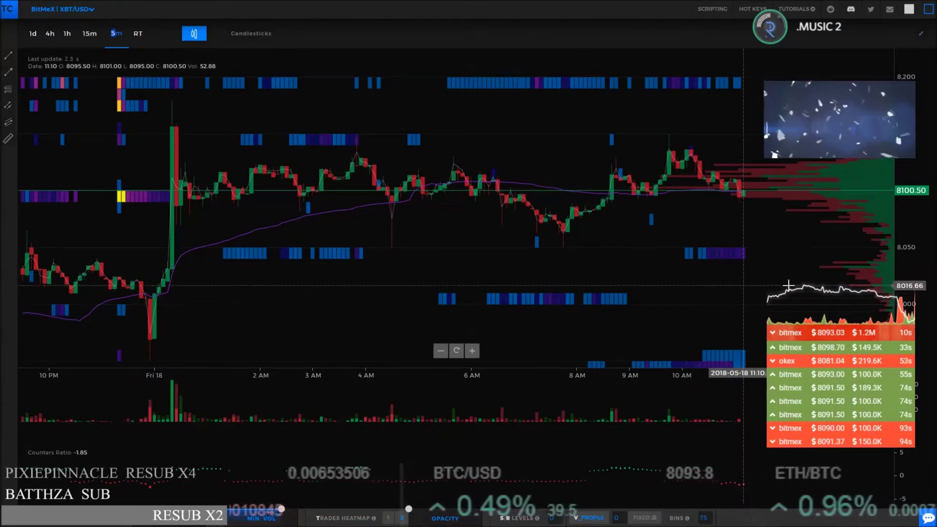
drag(788, 286, 610, 298)
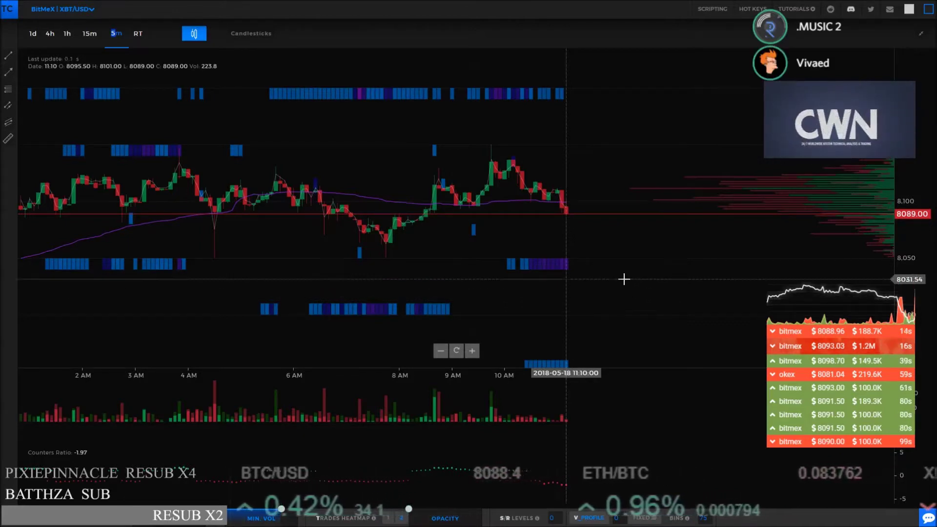
drag(624, 278, 678, 278)
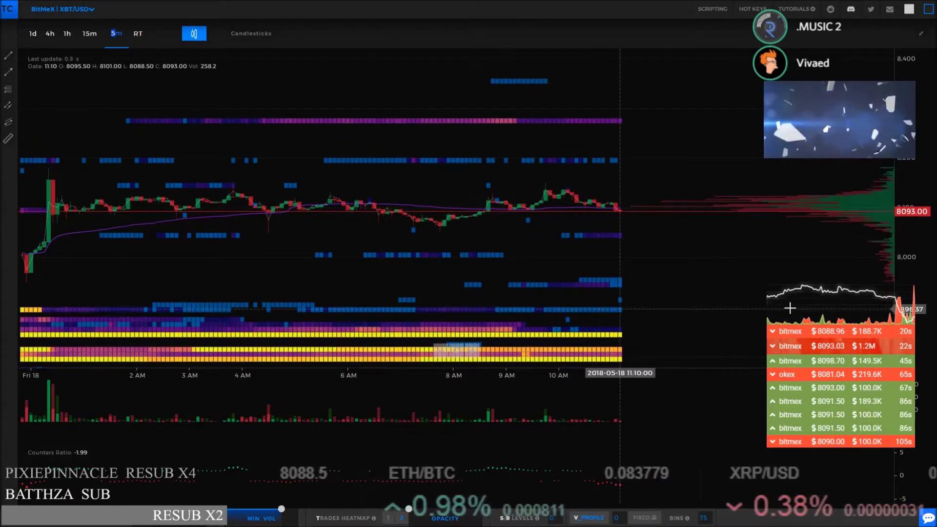
- Zoom the chart out and back in, then bring up the market list
scroll(790, 308, down, 3)
scroll(725, 277, up, 3)
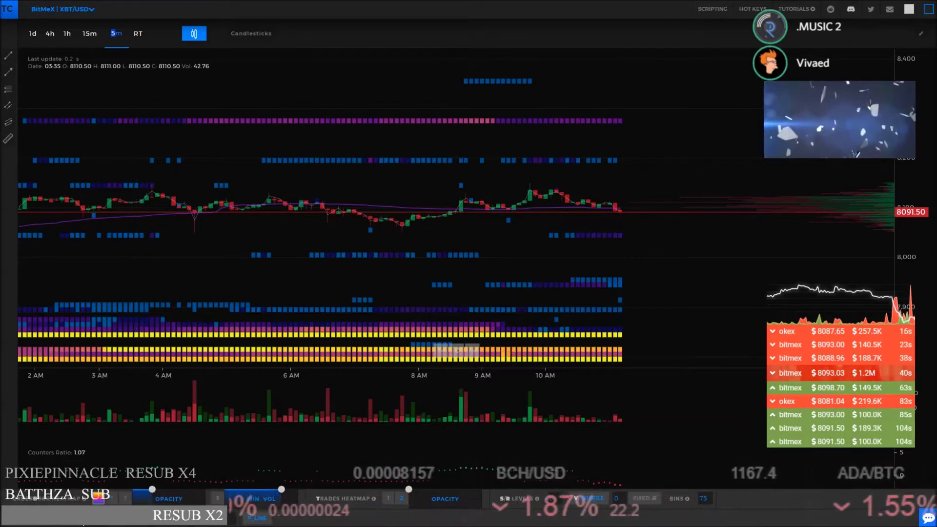
mouse_move(85, 501)
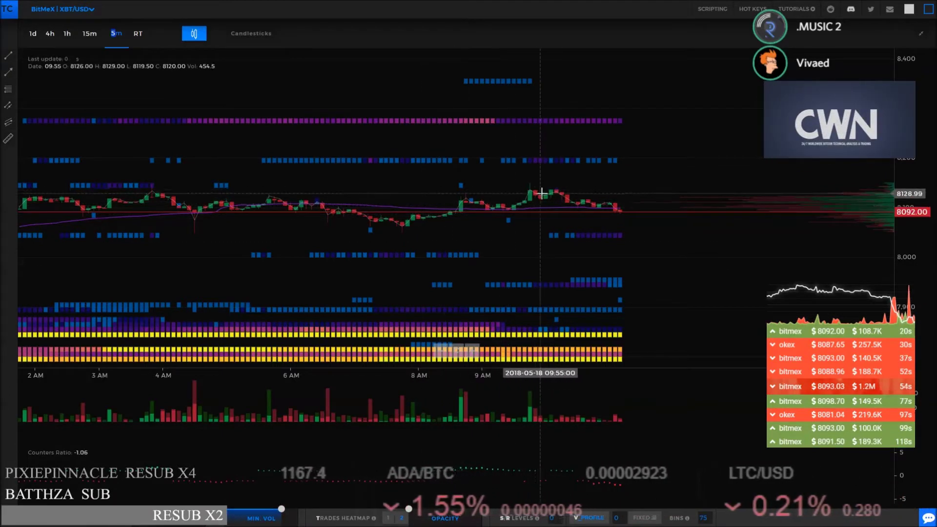
click(54, 11)
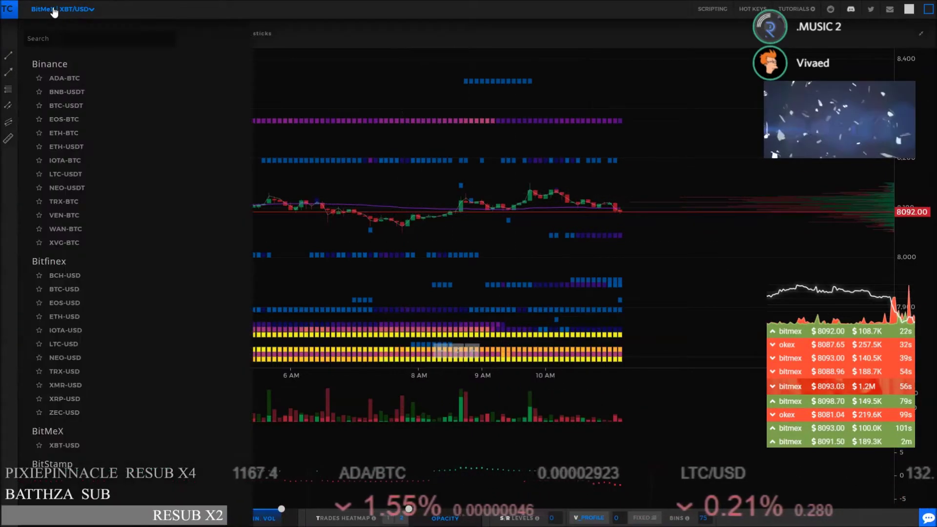
- Close the market list and move the XBT/USD chart to show the 7,800–8,000 range
click(545, 281)
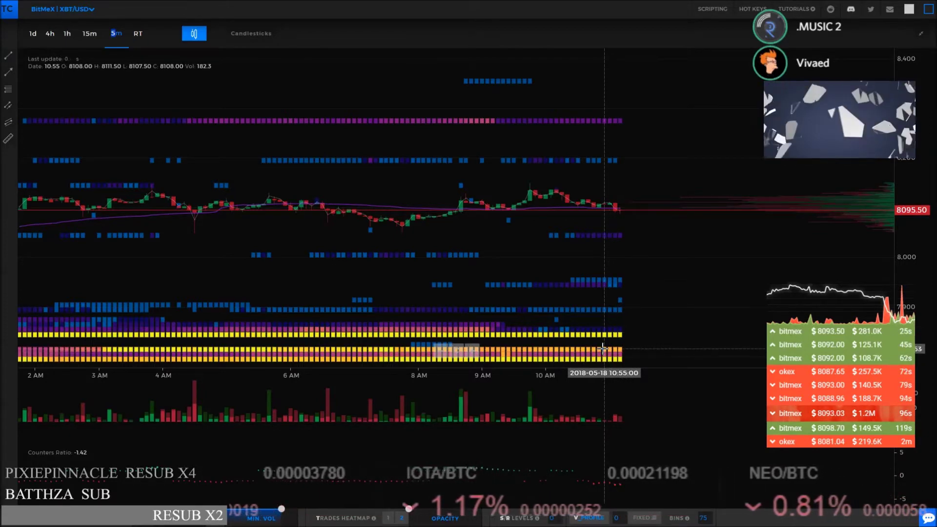
drag(703, 317, 648, 249)
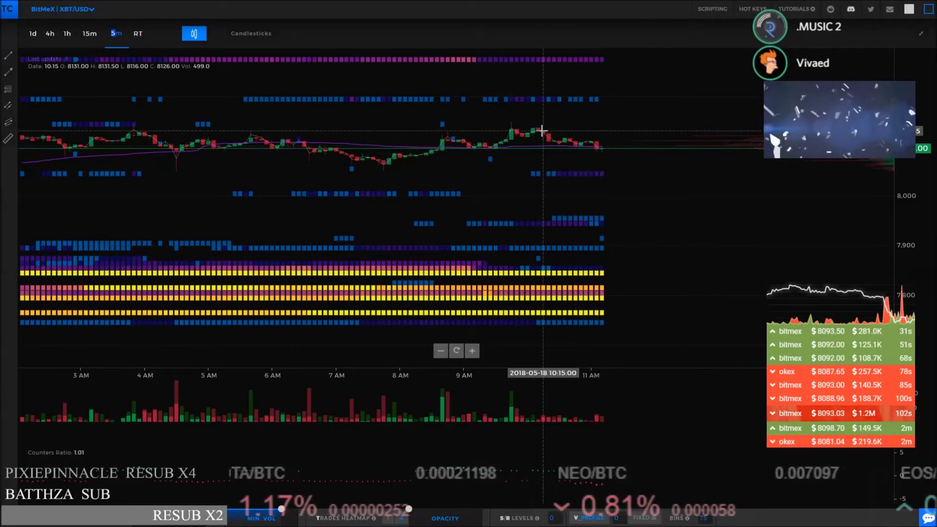
- Zoom out and reposition the heatmap to span from Friday the 18th, with 7,740–7,920 bands visible
scroll(537, 176, down, 5)
scroll(535, 174, up, 3)
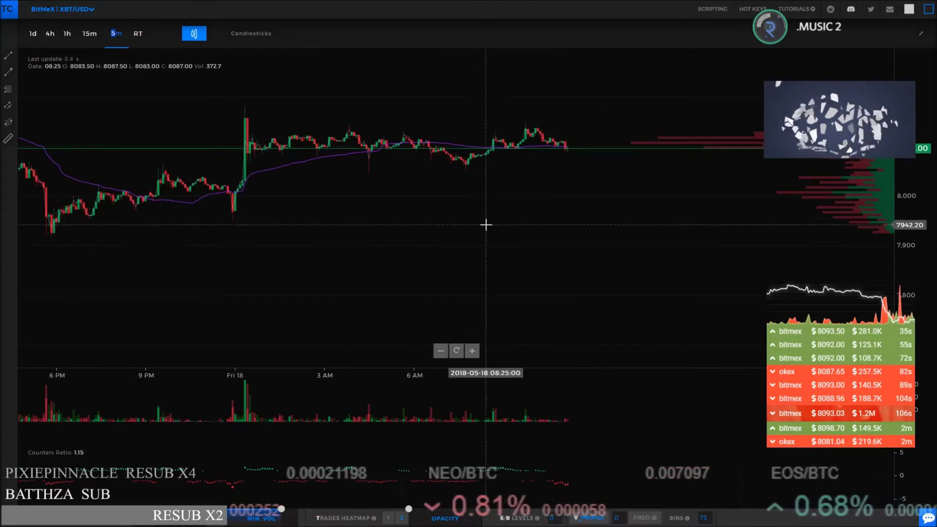
mouse_move(485, 221)
mouse_down()
mouse_move(521, 167)
mouse_move(488, 222)
mouse_up()
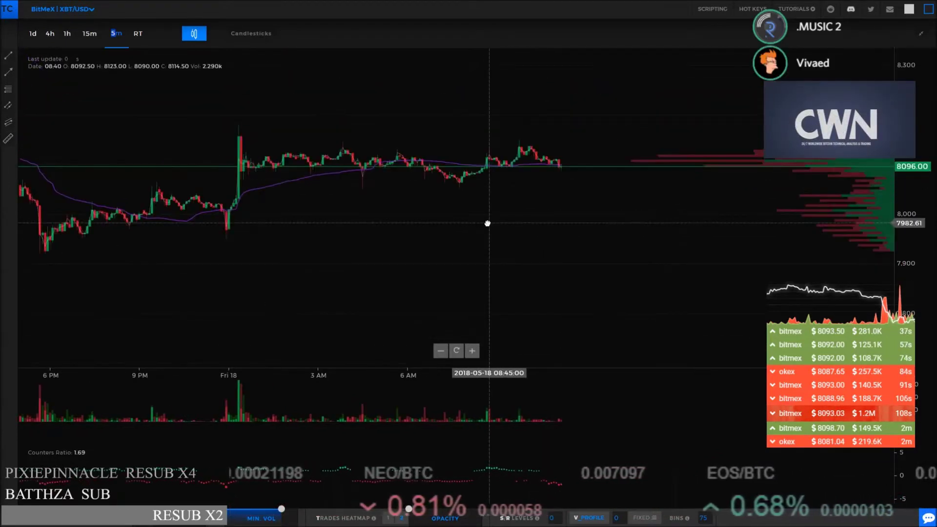
scroll(488, 216, down, 3)
scroll(493, 211, down, 3)
scroll(493, 212, up, 5)
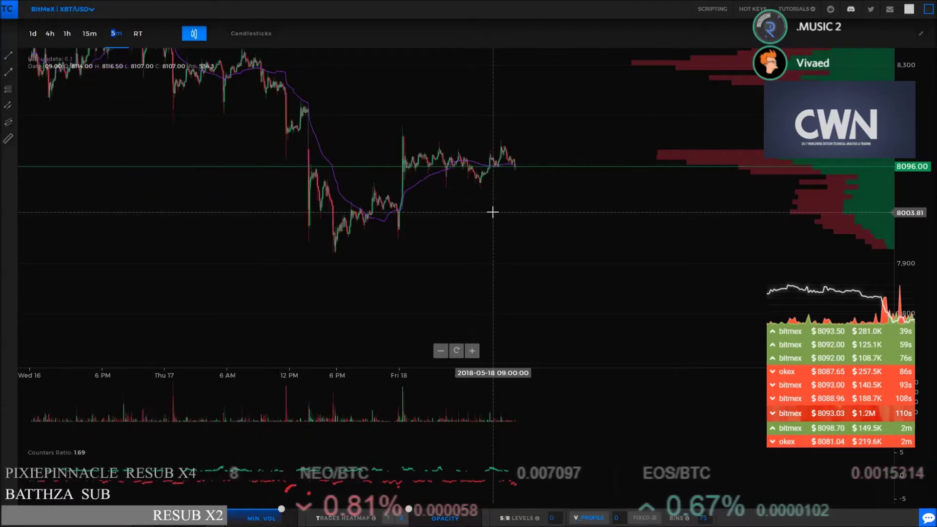
scroll(493, 212, up, 2)
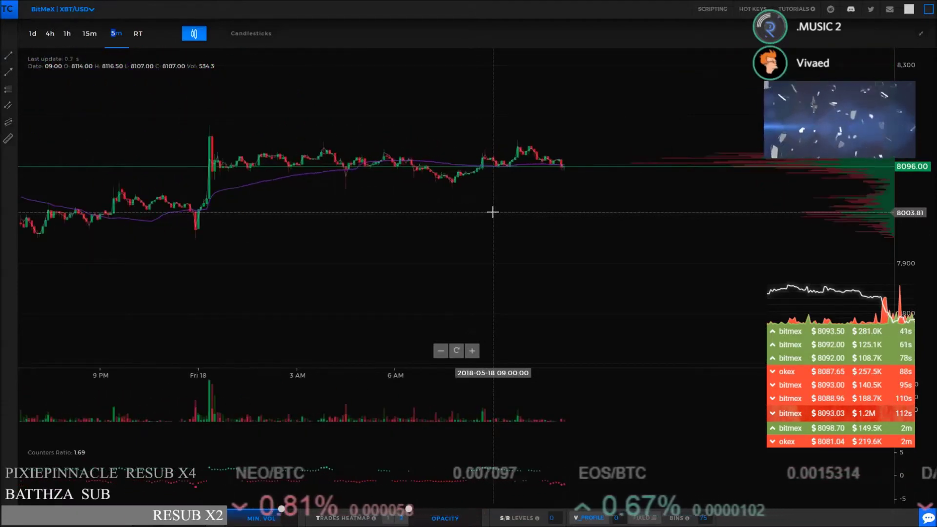
scroll(493, 212, up, 1)
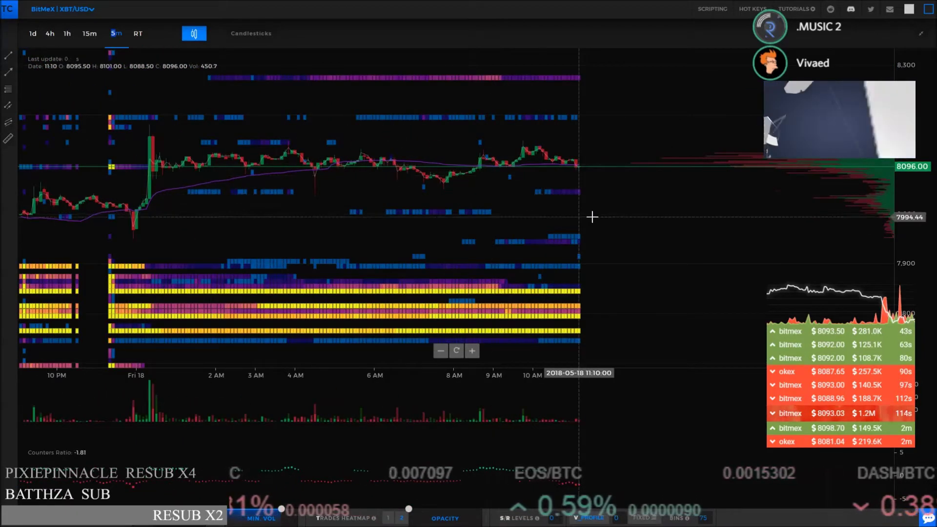
drag(623, 218, 560, 203)
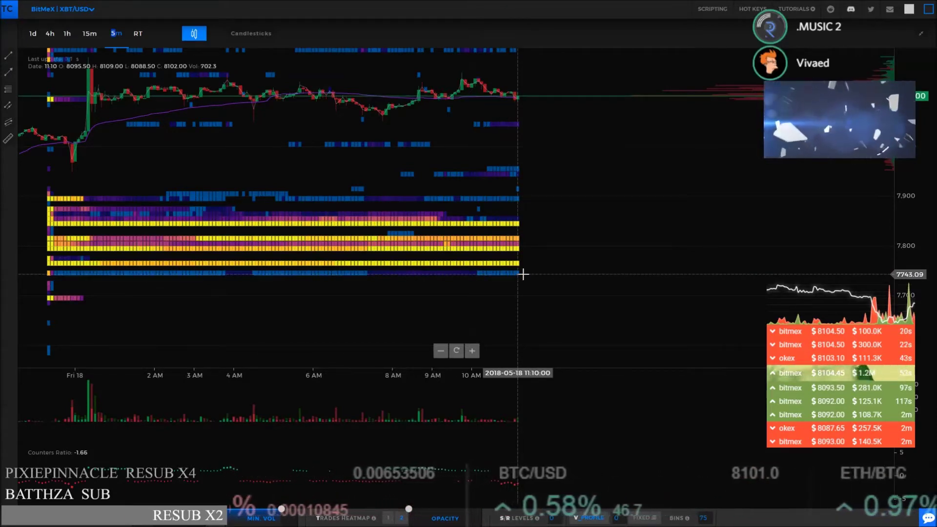
- Shift the XBT/USD chart down and right so candles from Friday the 18th sit higher
drag(548, 161, 536, 236)
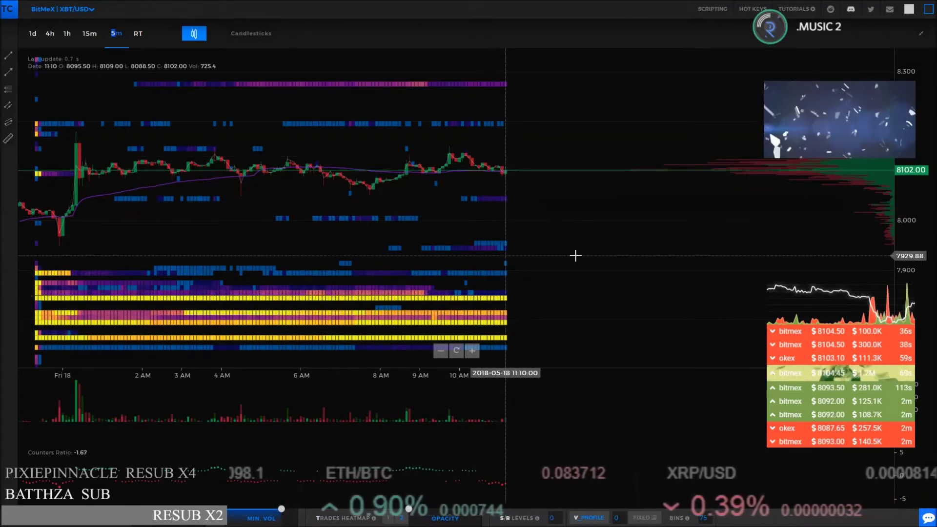
drag(575, 254, 602, 259)
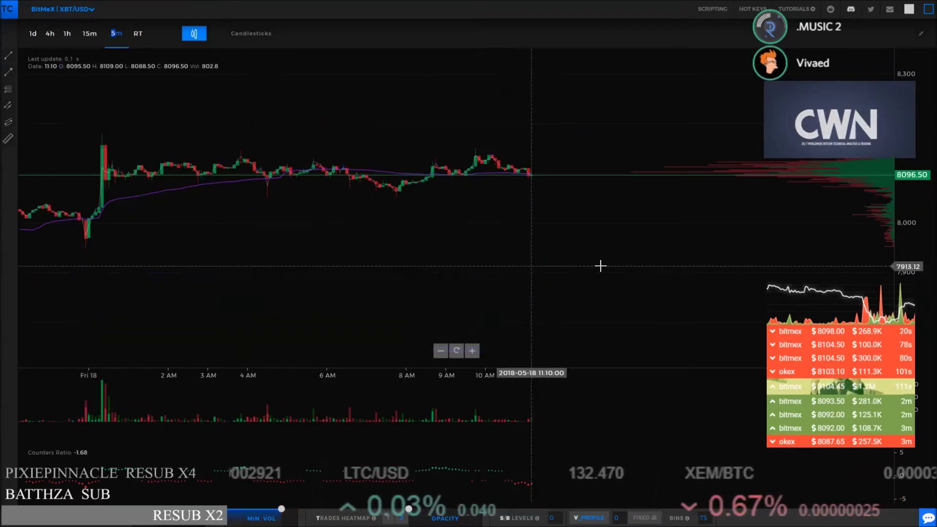
- Zoom in and stretch the price scale to inspect heatmap rows around 7,800–7,850
scroll(562, 268, up, 5)
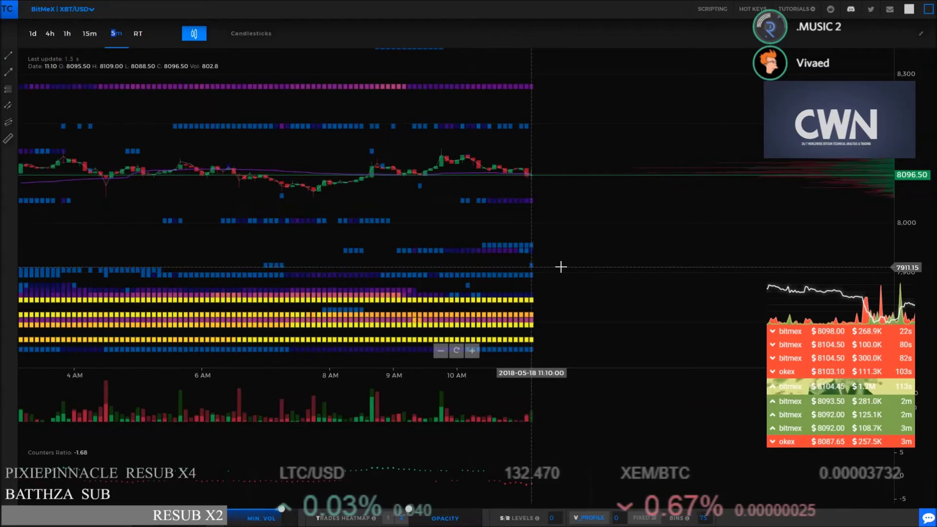
scroll(577, 300, up, 5)
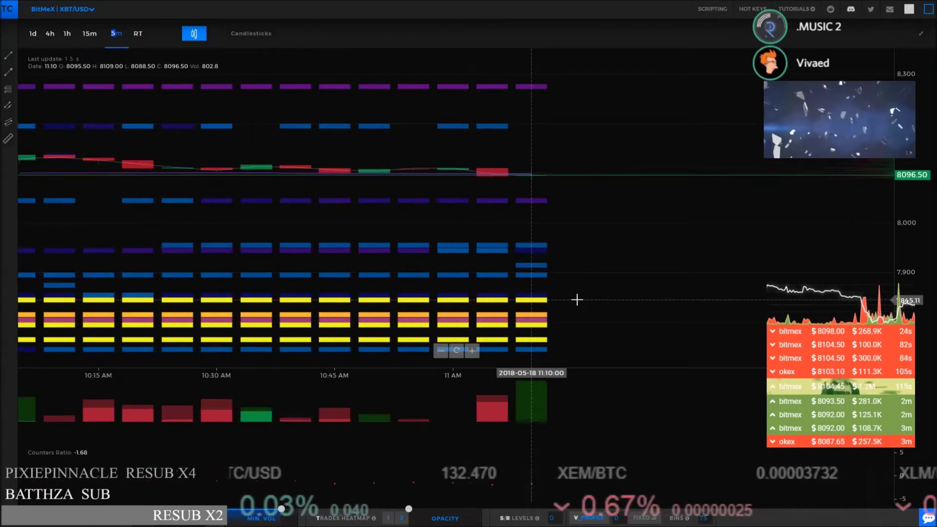
drag(906, 283, 907, 239)
drag(659, 353, 647, 151)
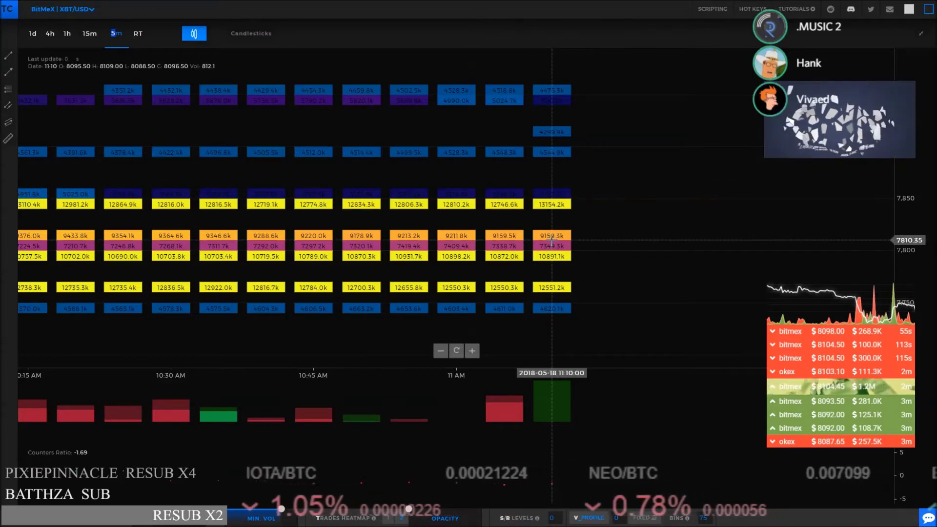
- Zoom back out, centre the candles, and bring up the market list
scroll(551, 146, down, 2)
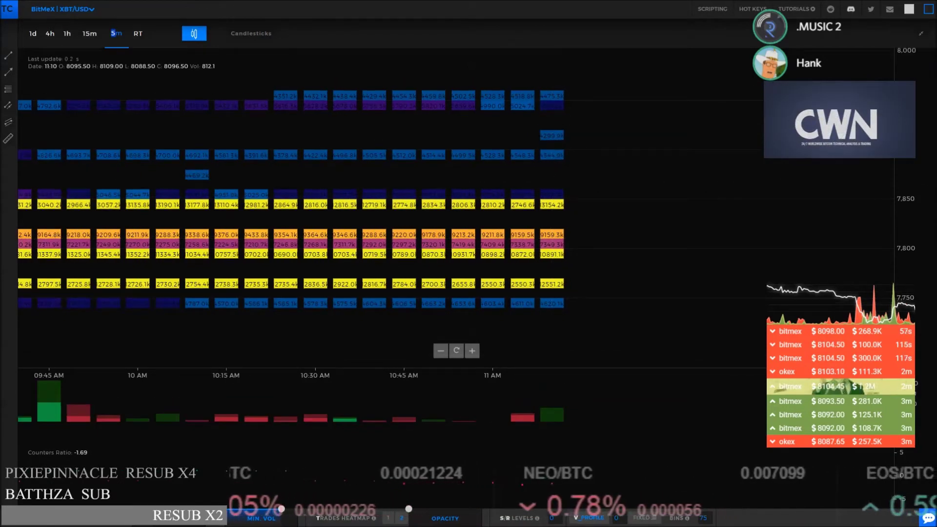
scroll(625, 127, down, 3)
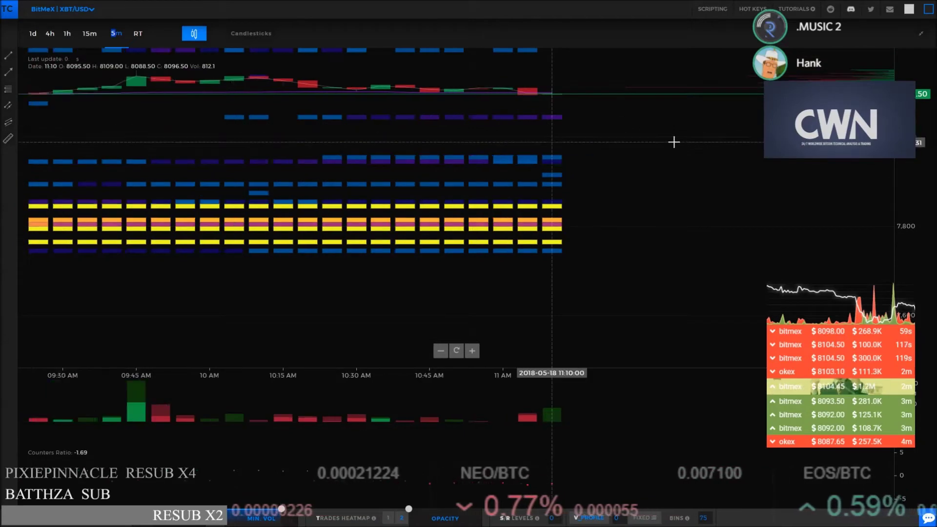
drag(613, 105, 587, 245)
click(81, 11)
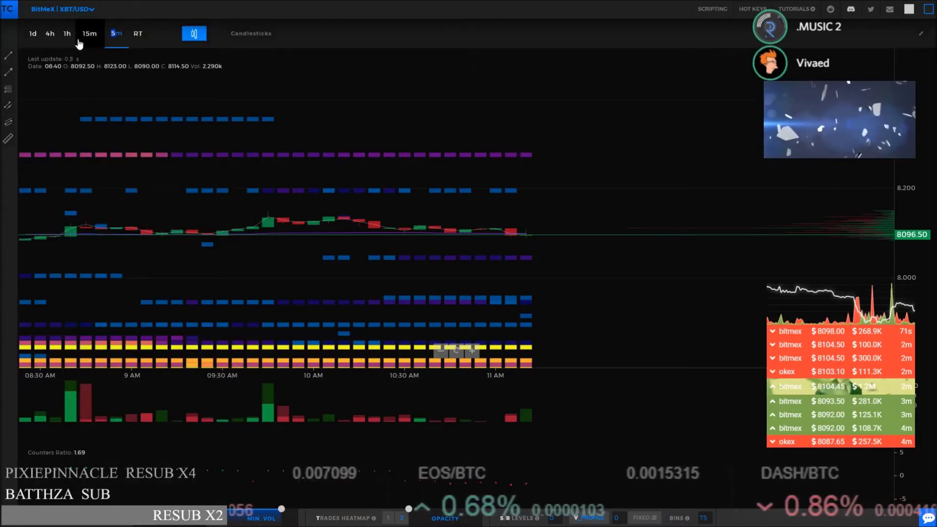
mouse_move(91, 12)
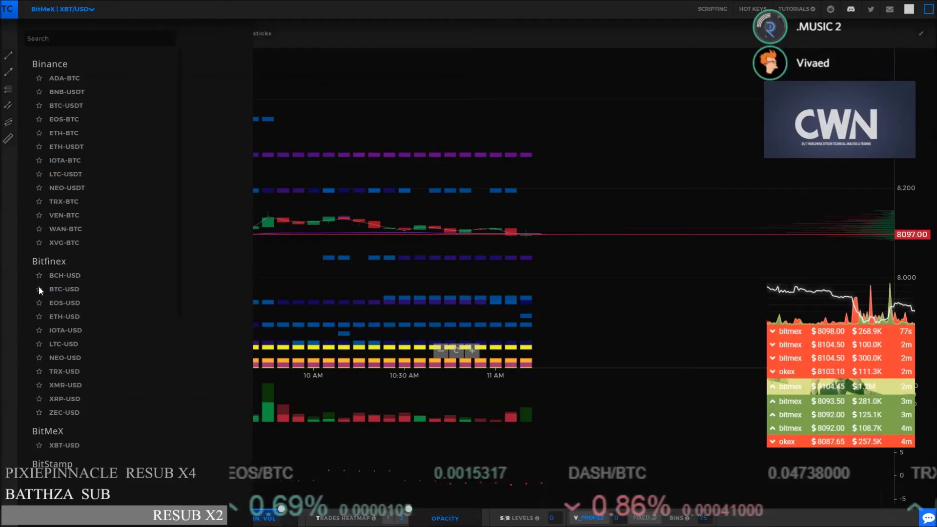
- Switch to Bitfinex BTC/USD and pan to show the heatmap below the price
click(60, 291)
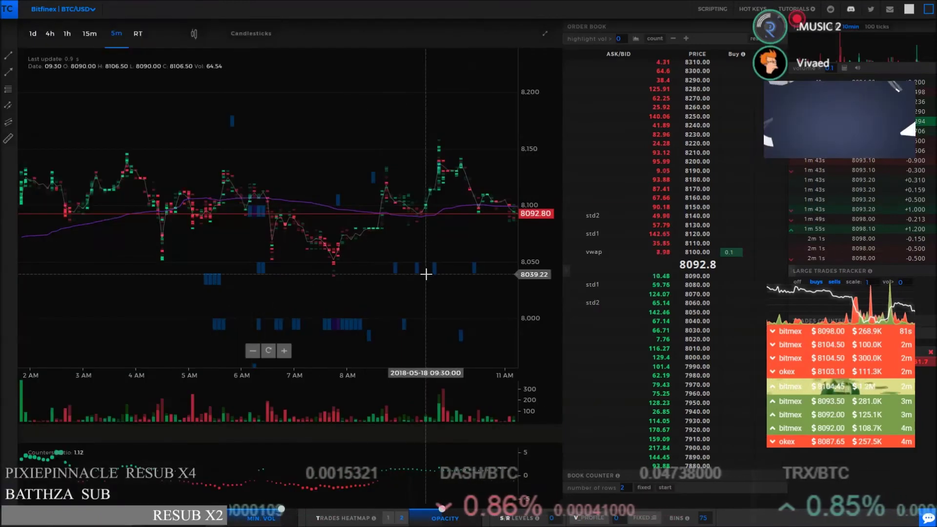
scroll(443, 265, up, 3)
drag(454, 266, 440, 239)
scroll(439, 239, down, 3)
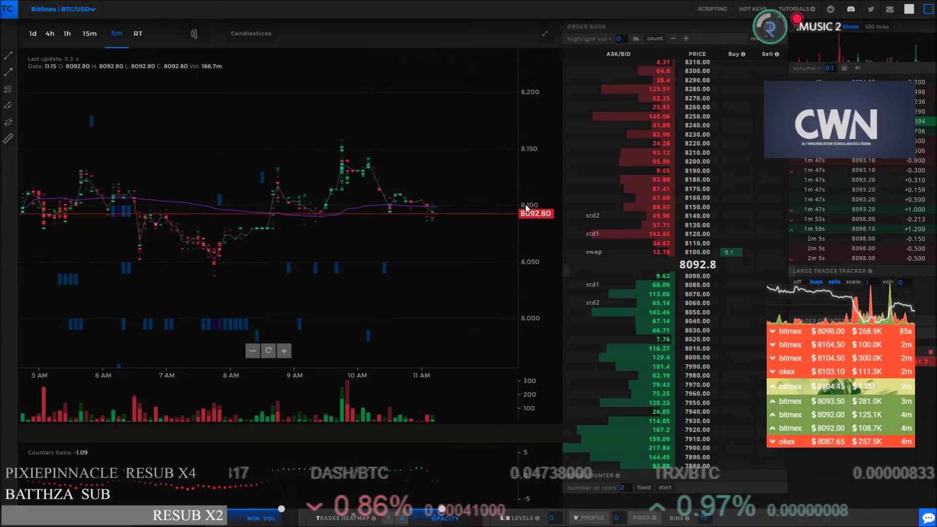
scroll(452, 233, down, 3)
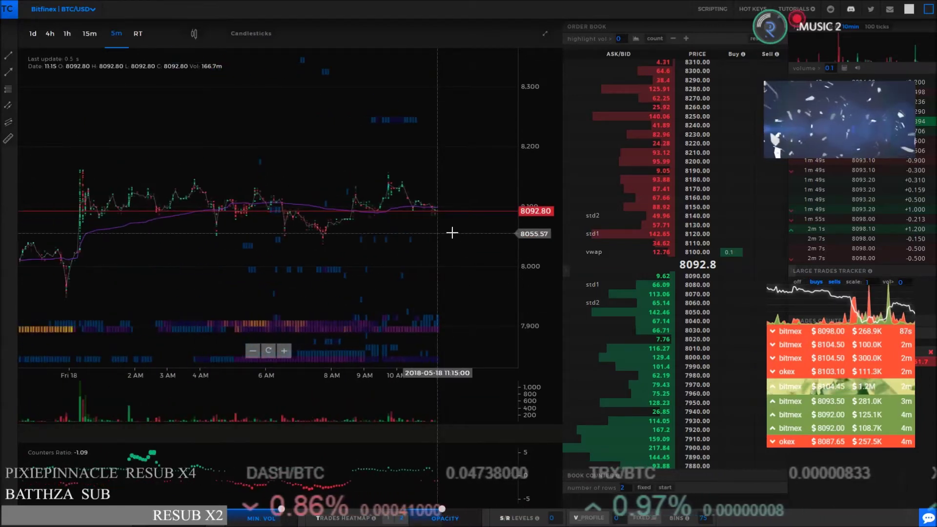
drag(452, 232, 456, 142)
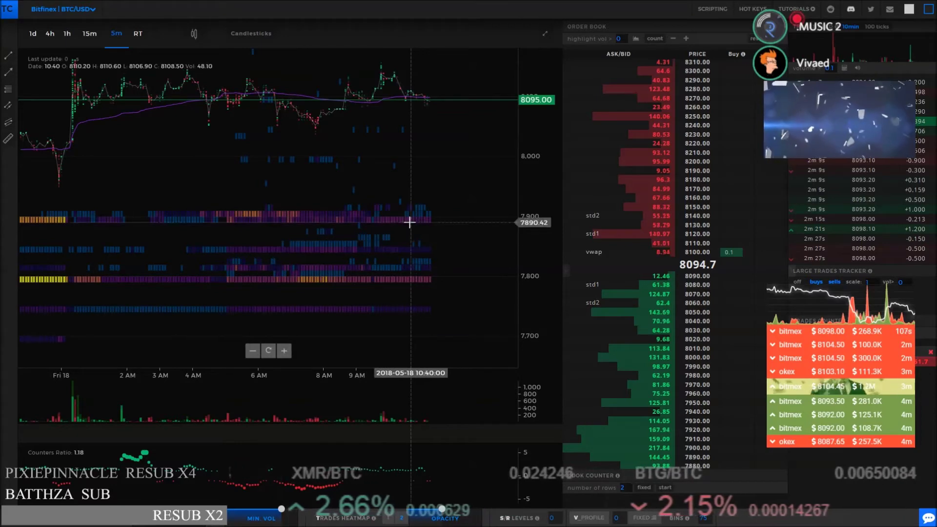
- Rescale and pan through the 7,960 down to 7,700 price levels, settling on 7,780–7,860
scroll(417, 276, up, 5)
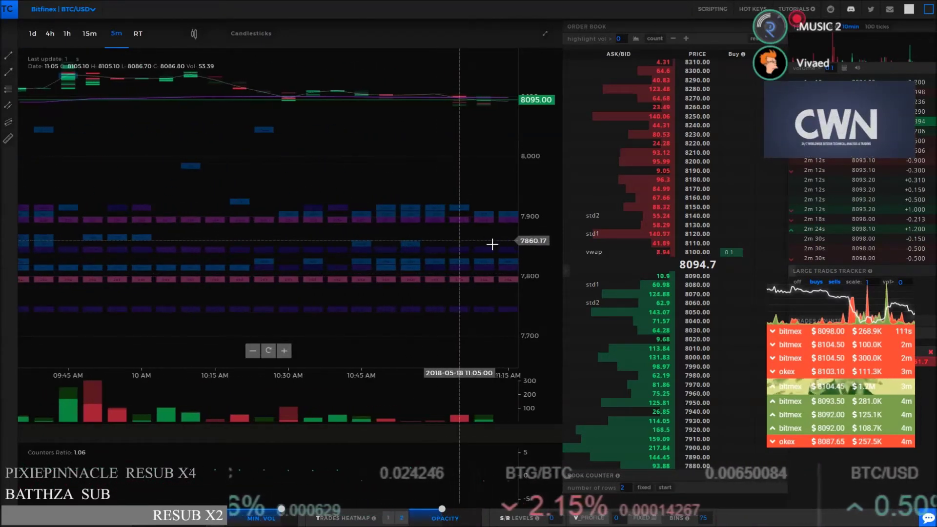
drag(538, 288, 518, 253)
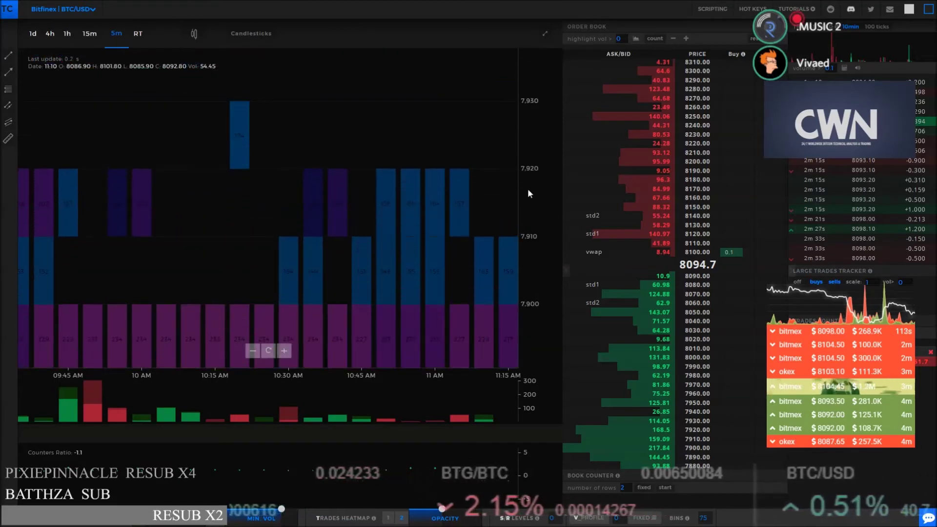
drag(528, 193, 541, 373)
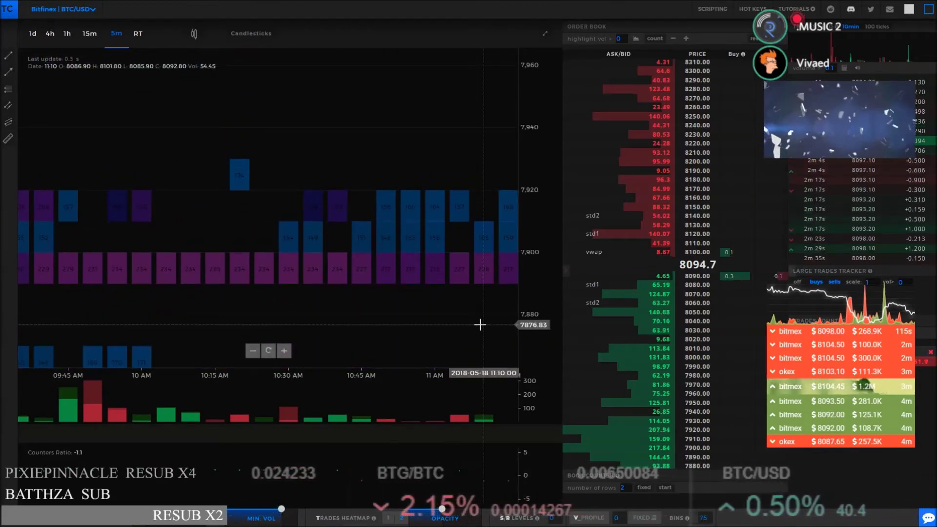
drag(481, 324, 366, 180)
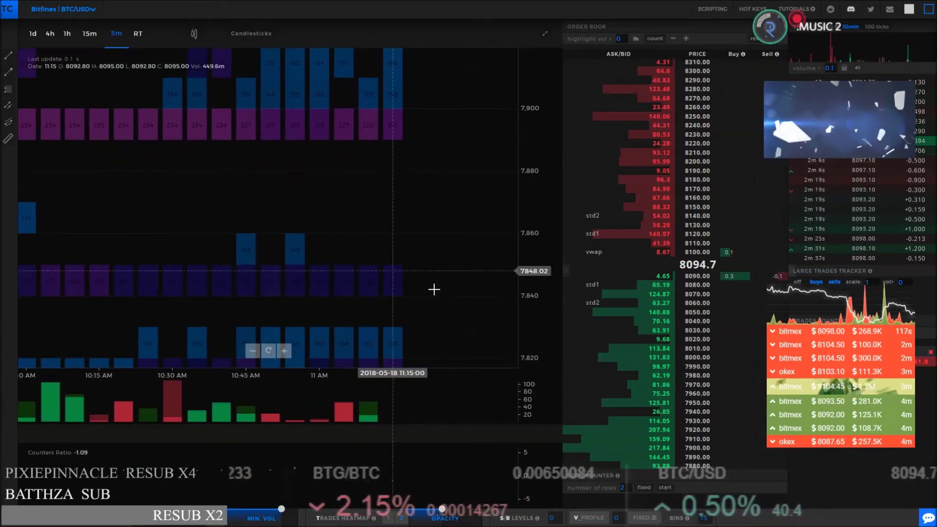
drag(446, 314, 459, 161)
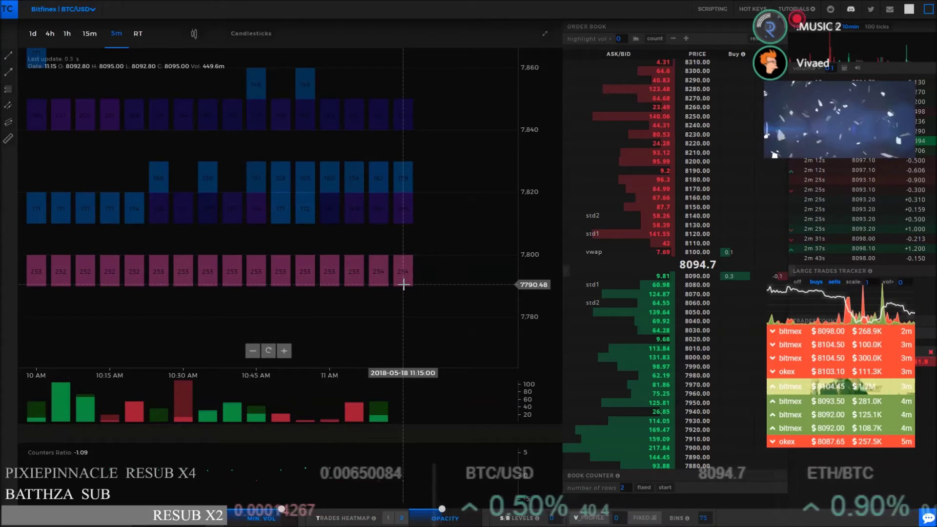
scroll(403, 285, up, 2)
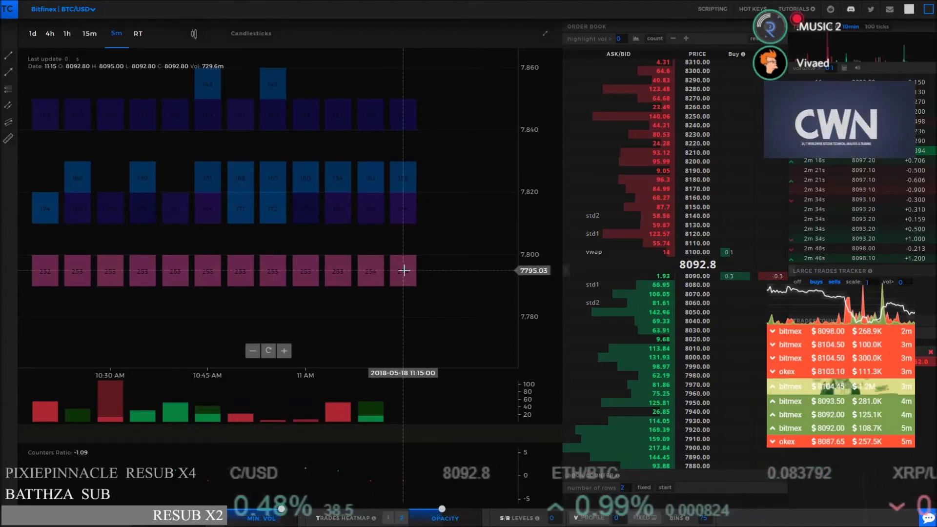
drag(420, 331, 435, 64)
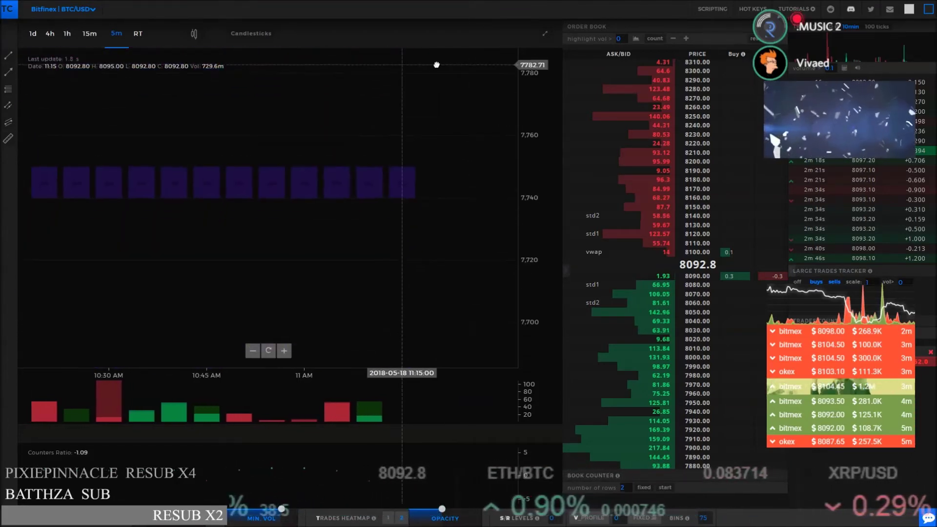
drag(403, 172, 455, 326)
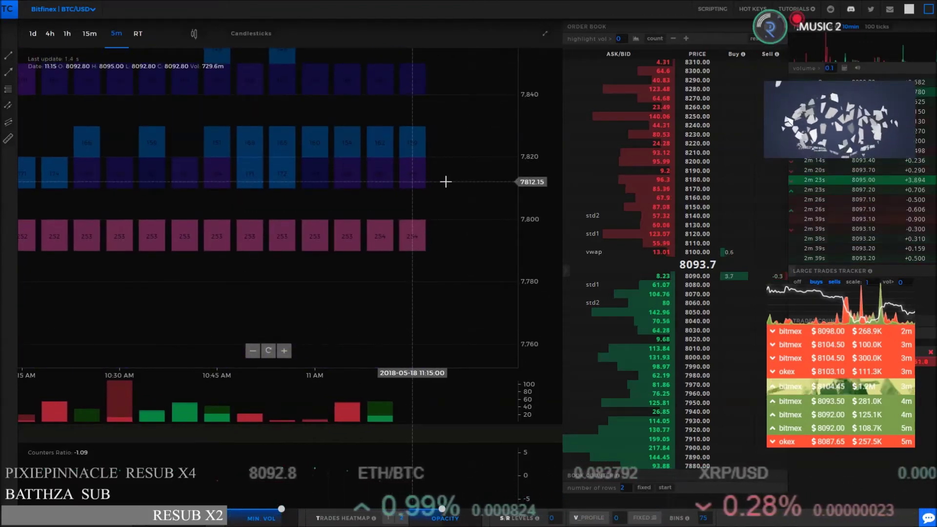
drag(457, 191, 485, 205)
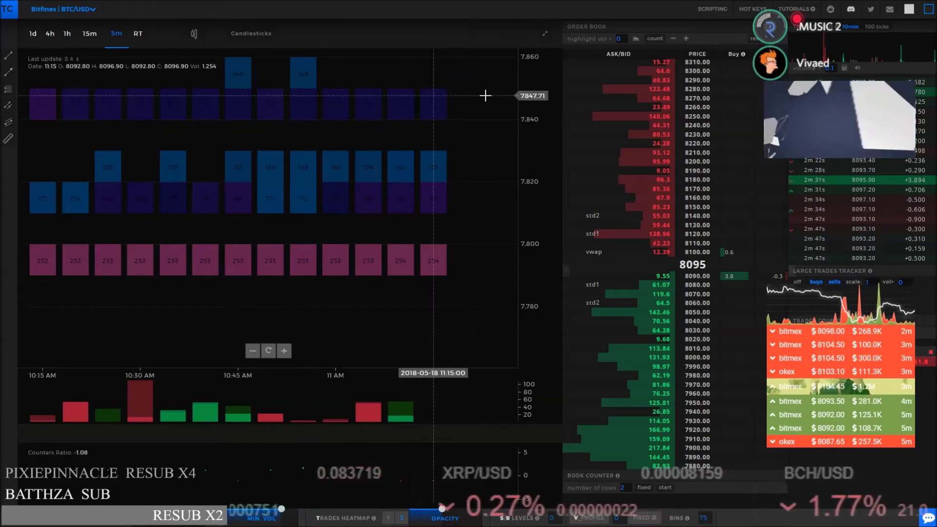
- Compress the scale to about 7,700–8,000, show the 11:15 AM column and current price line
drag(532, 94, 524, 207)
scroll(479, 188, down, 3)
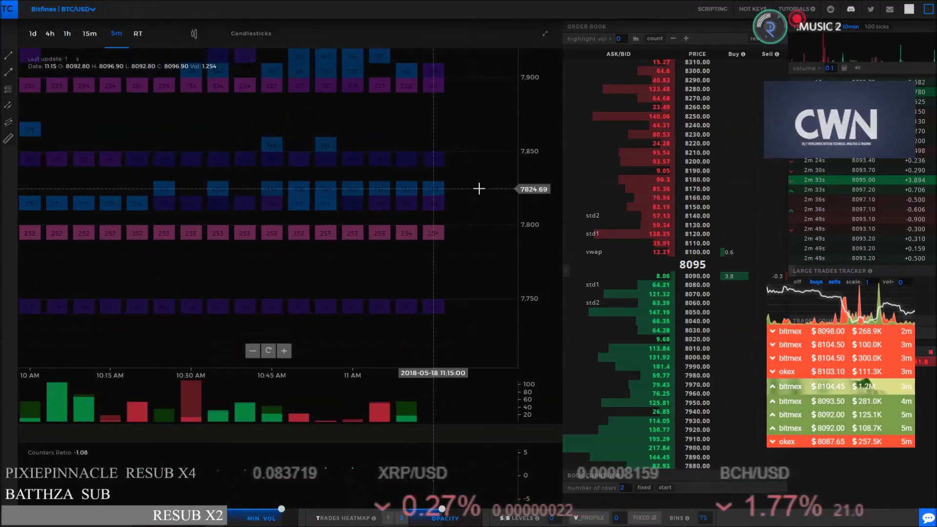
drag(441, 133, 370, 184)
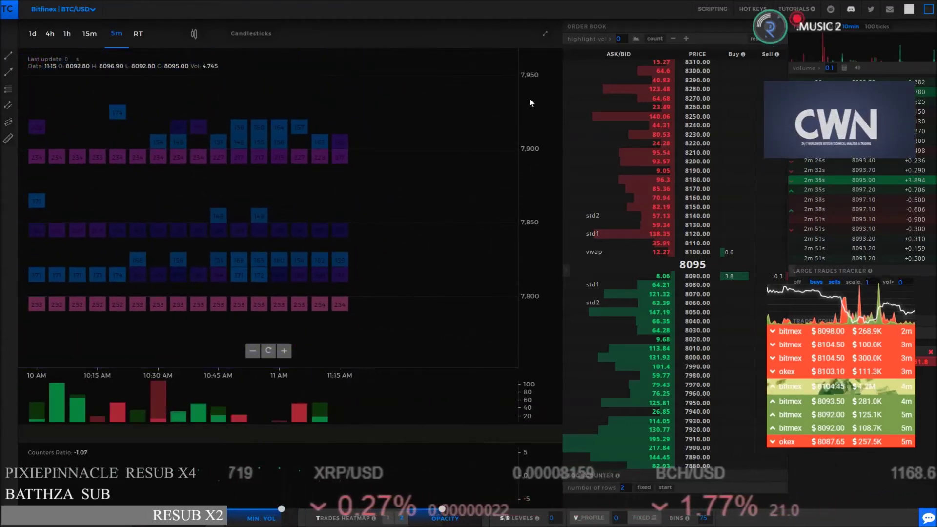
drag(529, 97, 552, 289)
scroll(412, 188, down, 3)
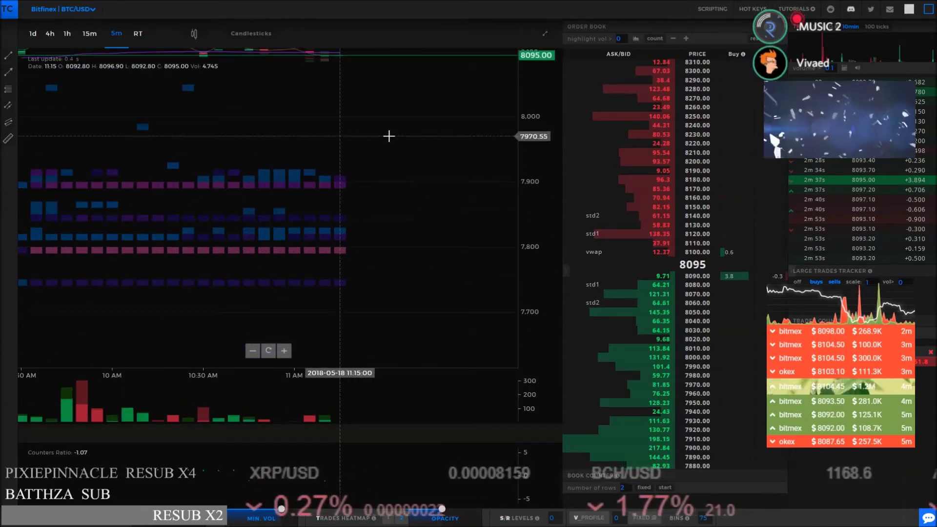
drag(526, 167, 510, 110)
drag(381, 127, 391, 205)
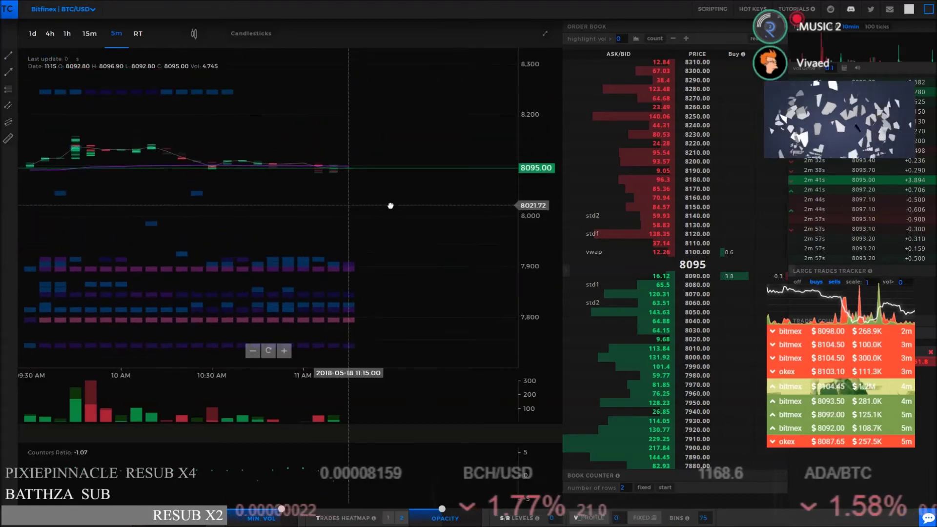
- Switch to BitStamp BTC/USD and pan back to view the hours from 05:30 AM
click(75, 10)
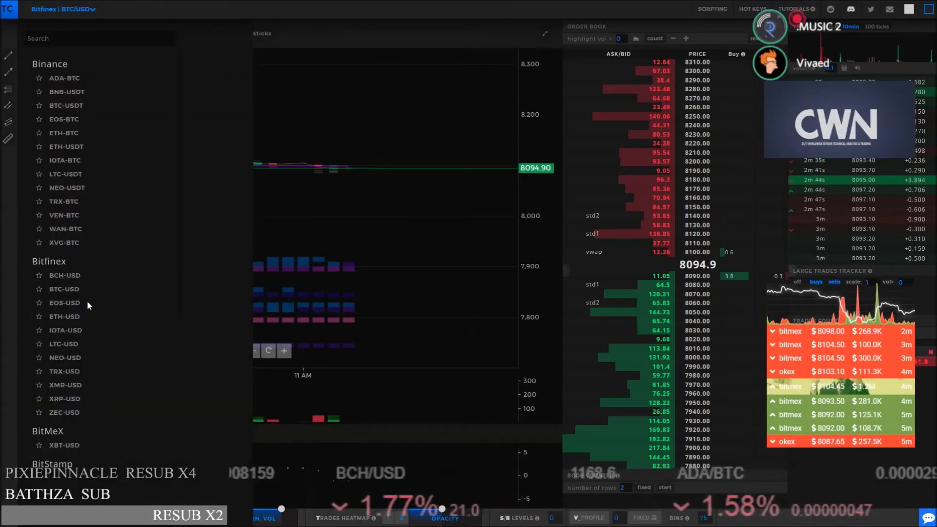
scroll(89, 301, down, 5)
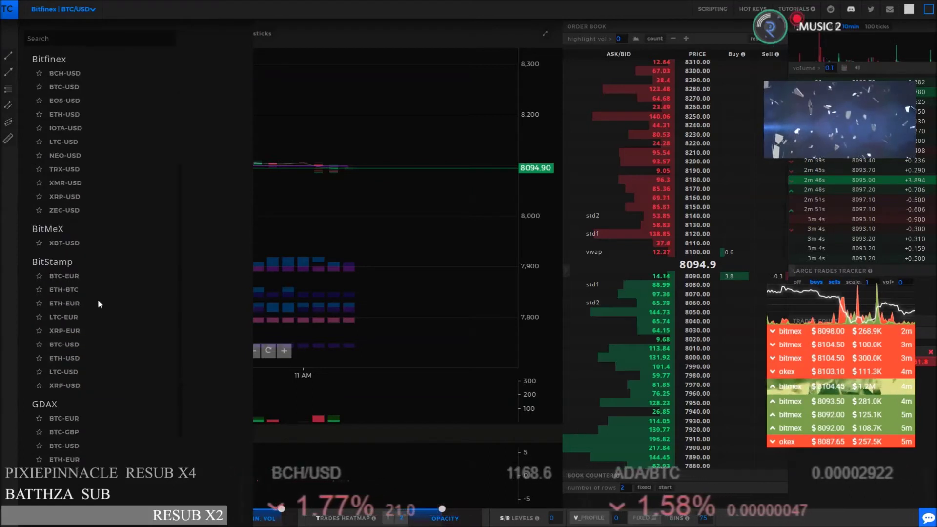
scroll(97, 304, down, 1)
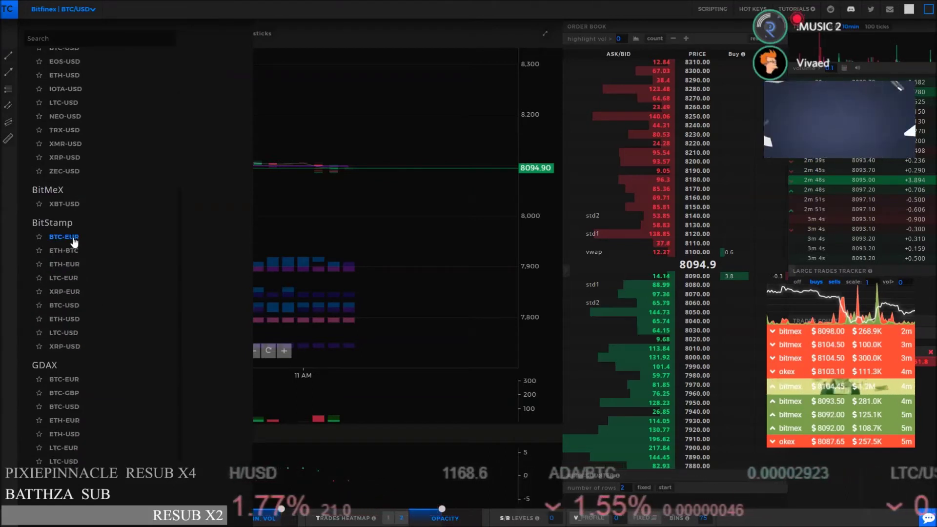
click(69, 307)
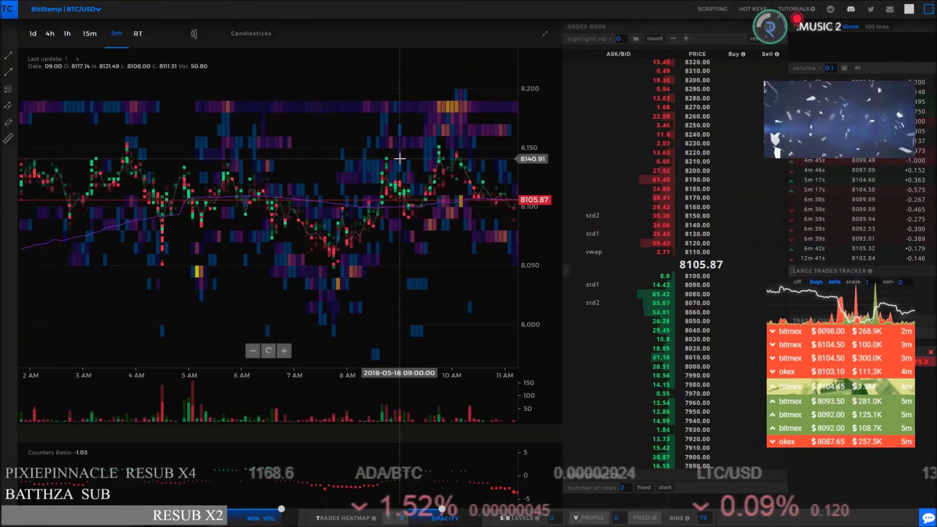
drag(464, 236, 336, 238)
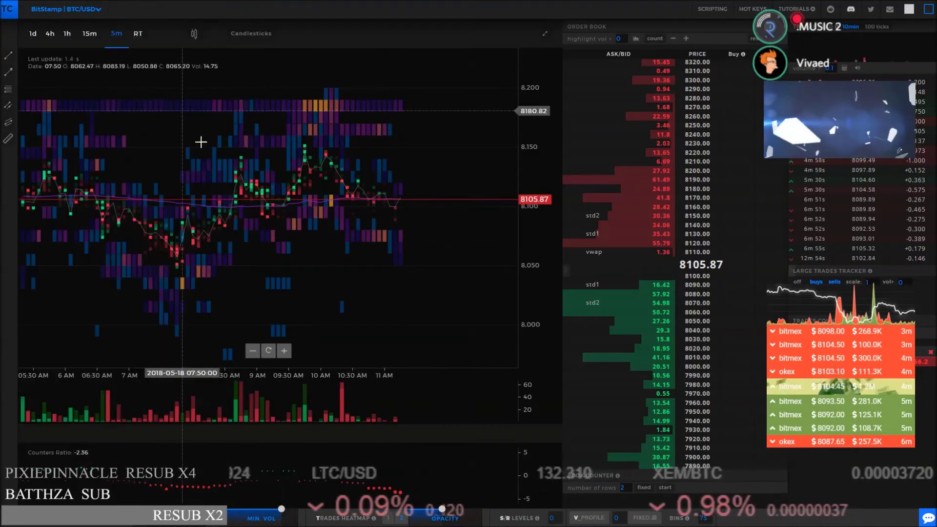
- Switch the chart to GDAX BTC-USD and zoom into the most recent hours
click(84, 7)
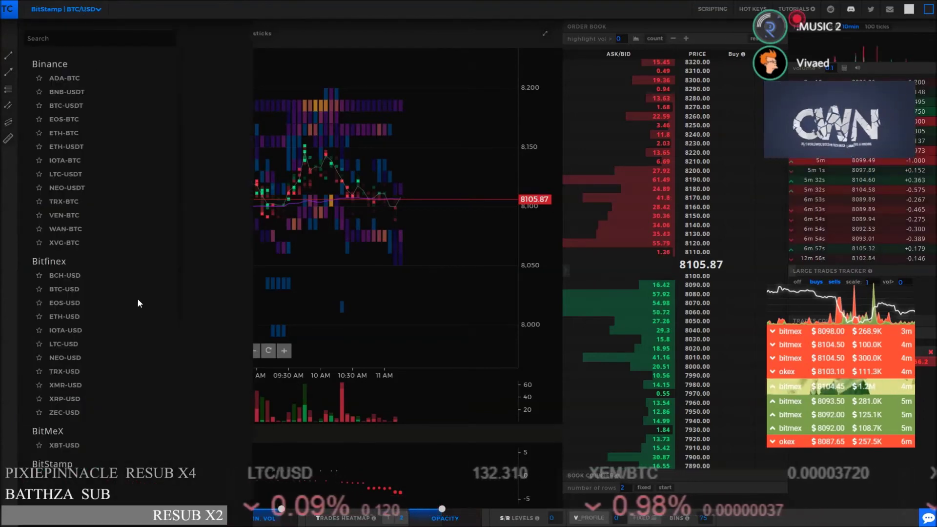
scroll(137, 299, down, 5)
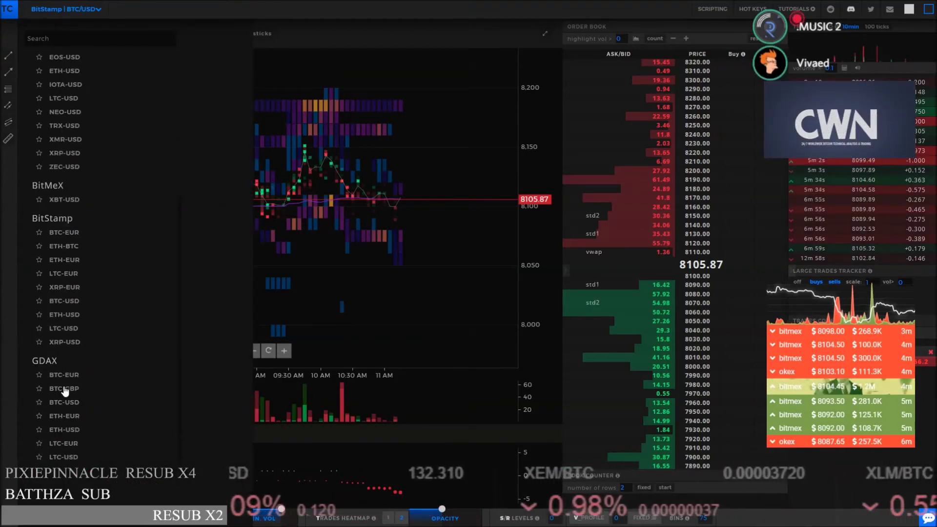
click(74, 403)
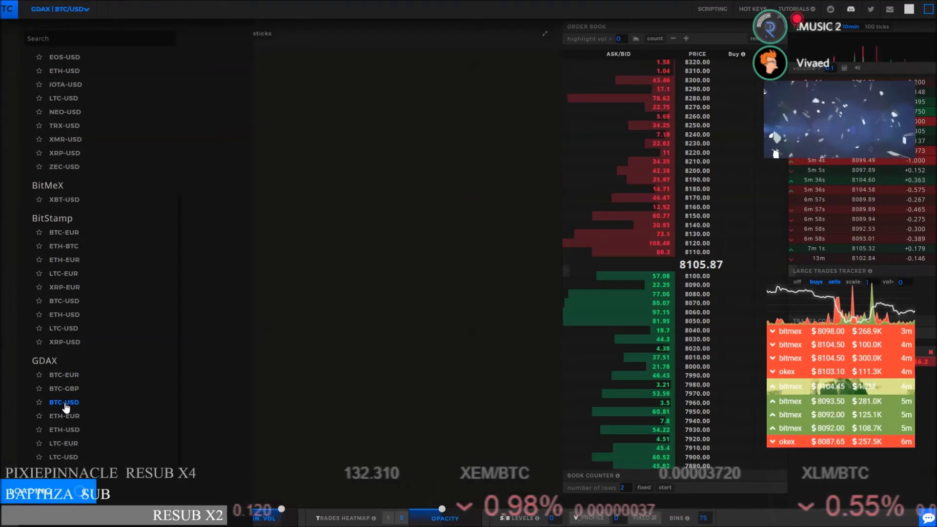
scroll(456, 290, up, 3)
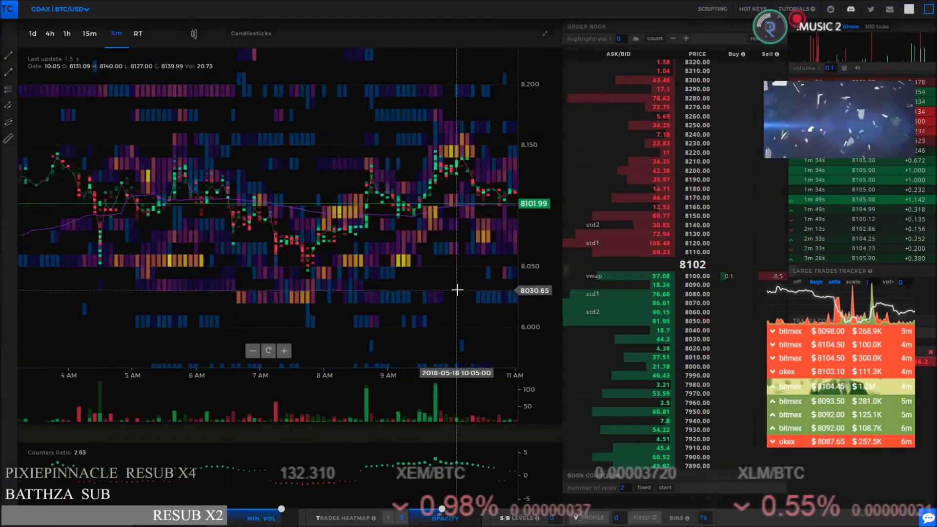
drag(456, 291, 307, 272)
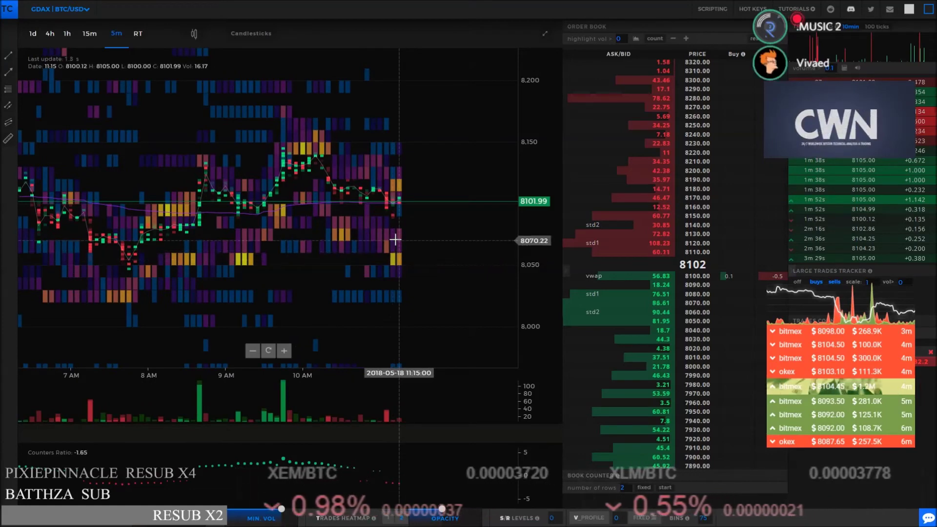
scroll(402, 261, up, 6)
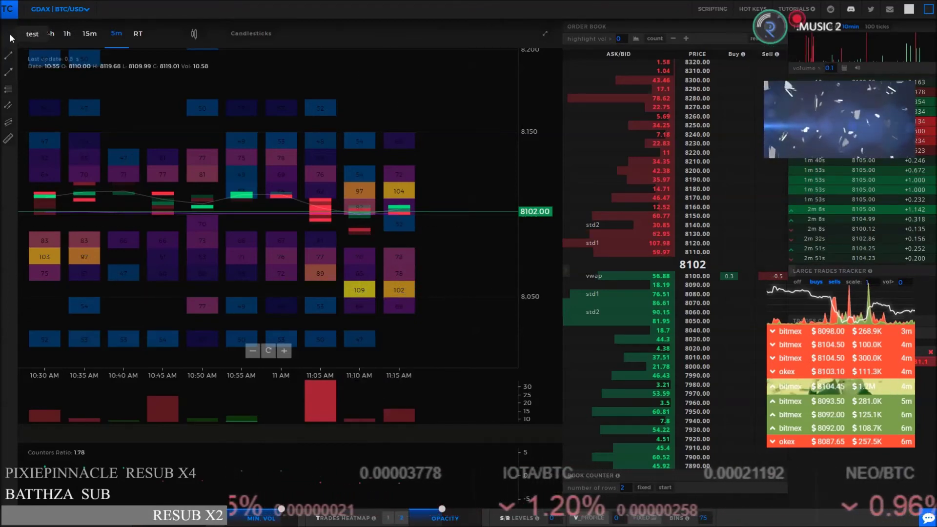
- Widen the price scale to 7,900–8,300, shift to show levels near 7,800, and reopen the market list
click(54, 8)
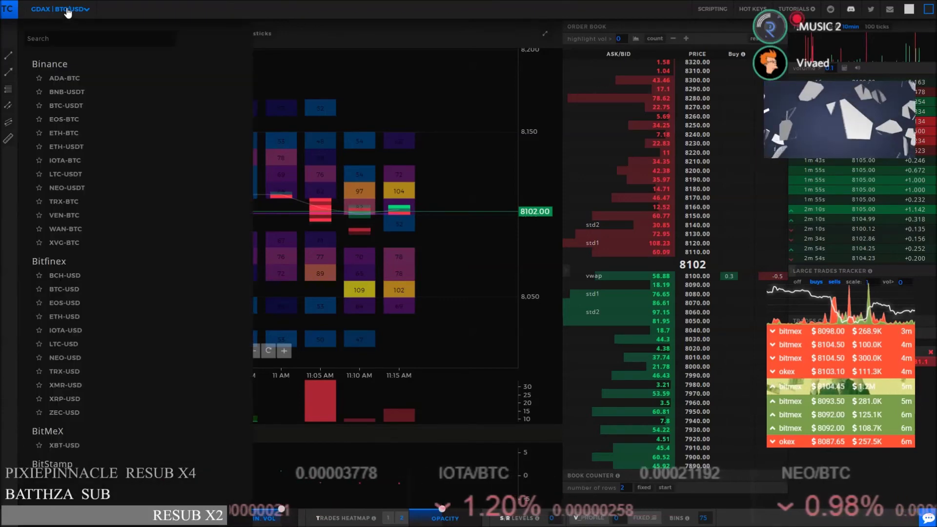
click(68, 12)
click(68, 13)
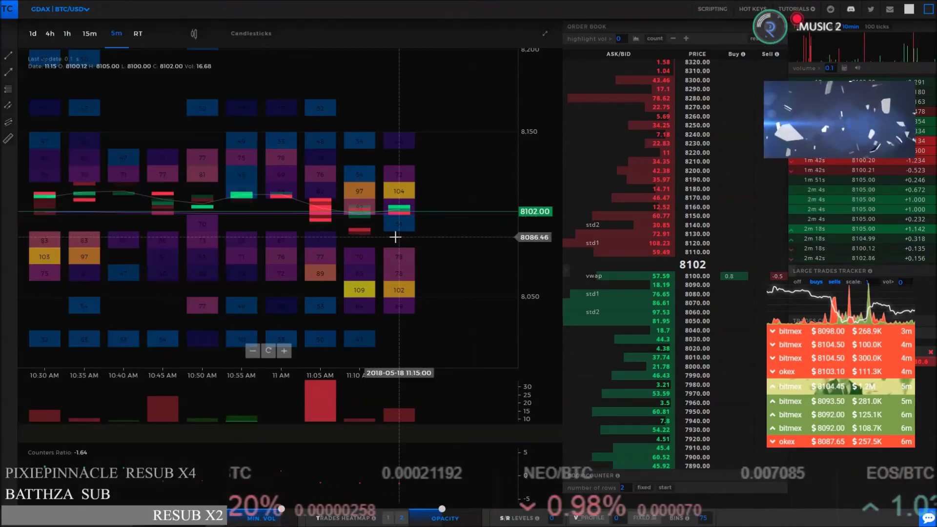
drag(537, 211, 543, 368)
drag(482, 345, 454, 173)
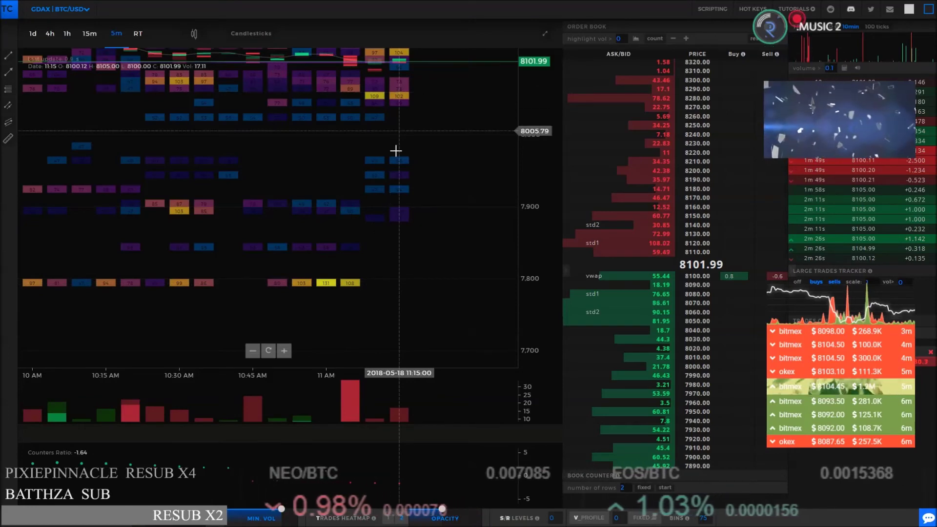
click(34, 14)
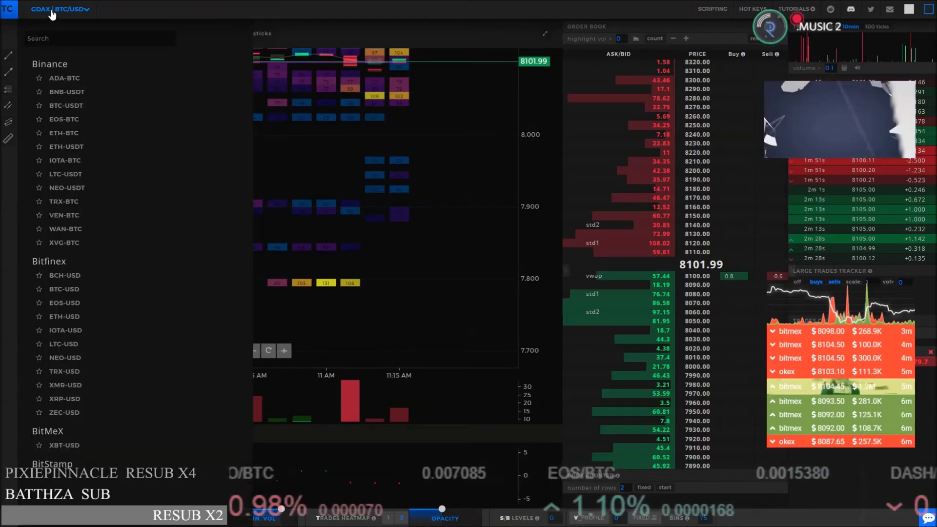
- Star Bitfinex BTC-USD and BitMeX XBT-USD as favourites in the markets list
click(52, 15)
click(55, 13)
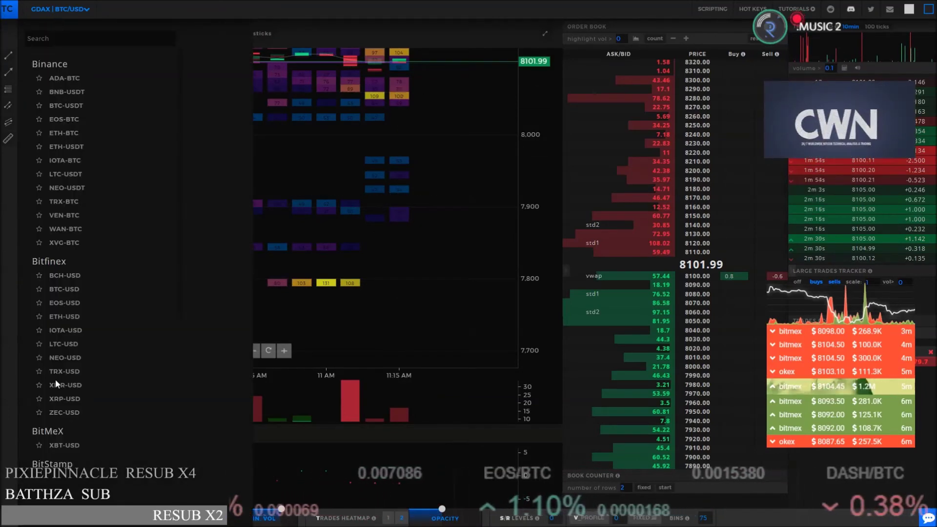
click(39, 289)
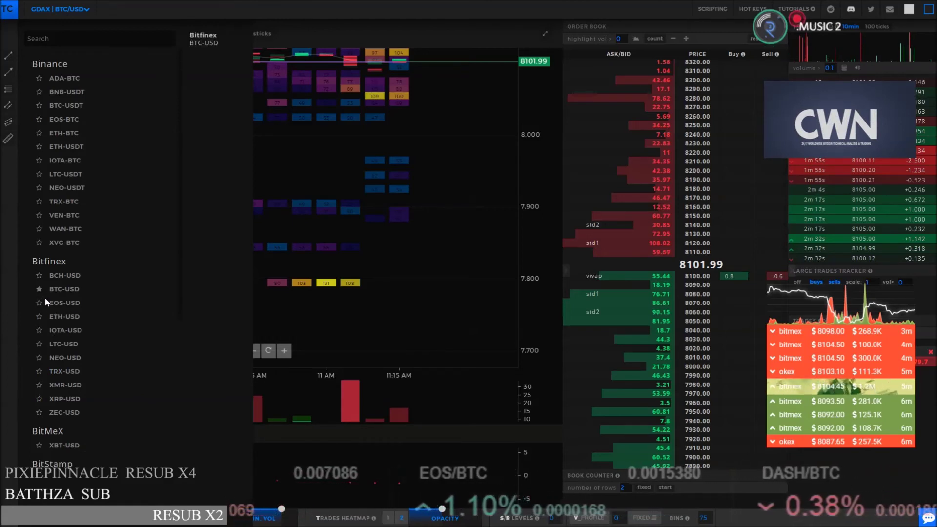
scroll(49, 342, down, 3)
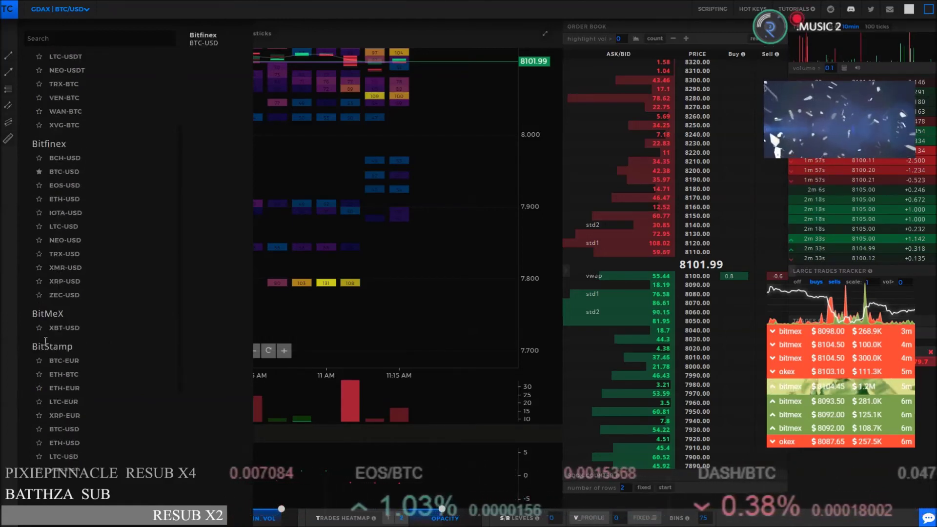
click(39, 328)
scroll(137, 352, down, 3)
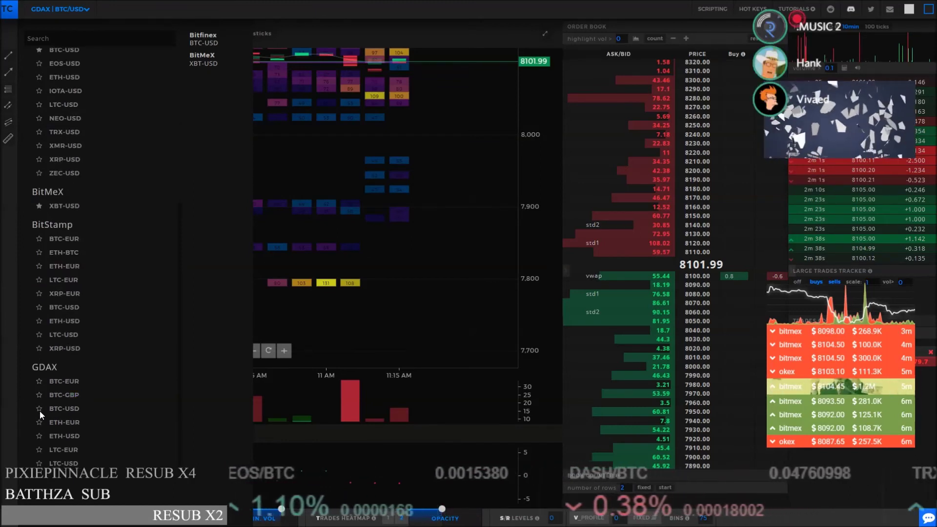
click(76, 412)
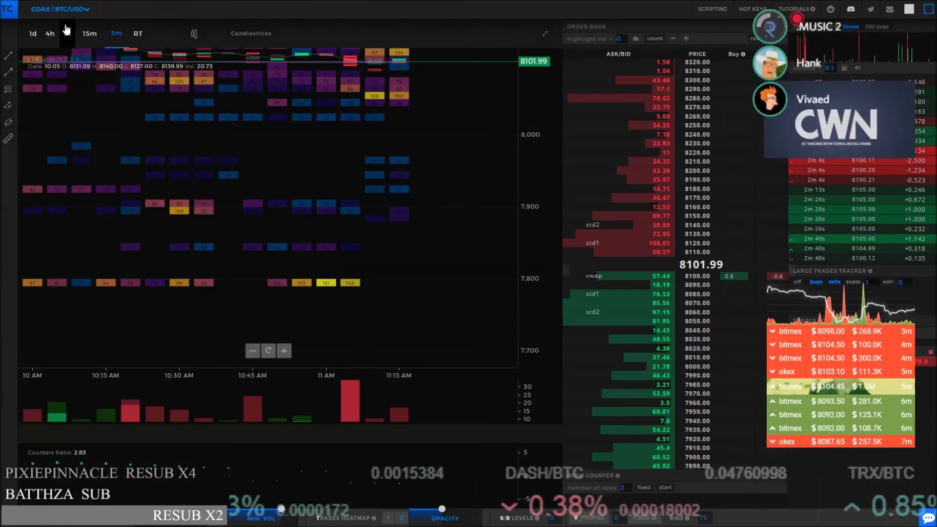
- Switch the chart to the BitMeX XBT-USD market
click(77, 12)
click(82, 14)
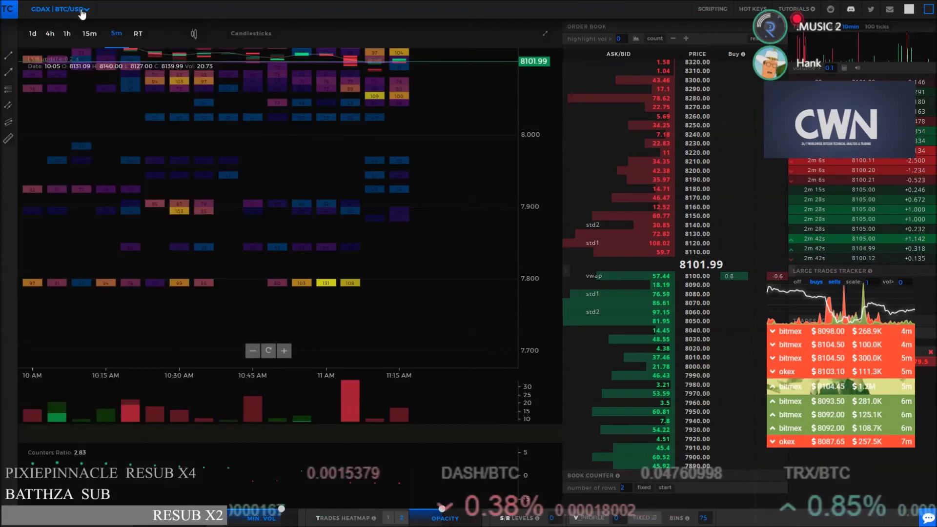
click(74, 11)
click(75, 11)
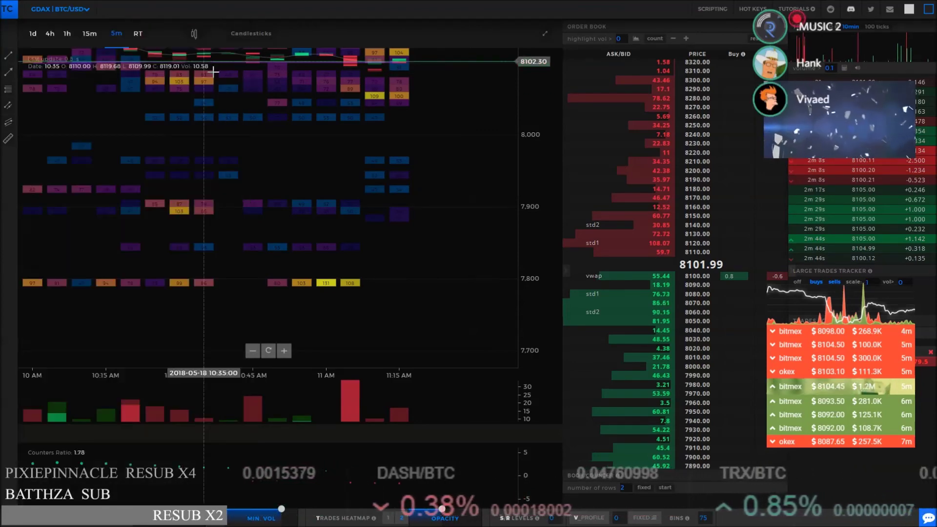
click(60, 8)
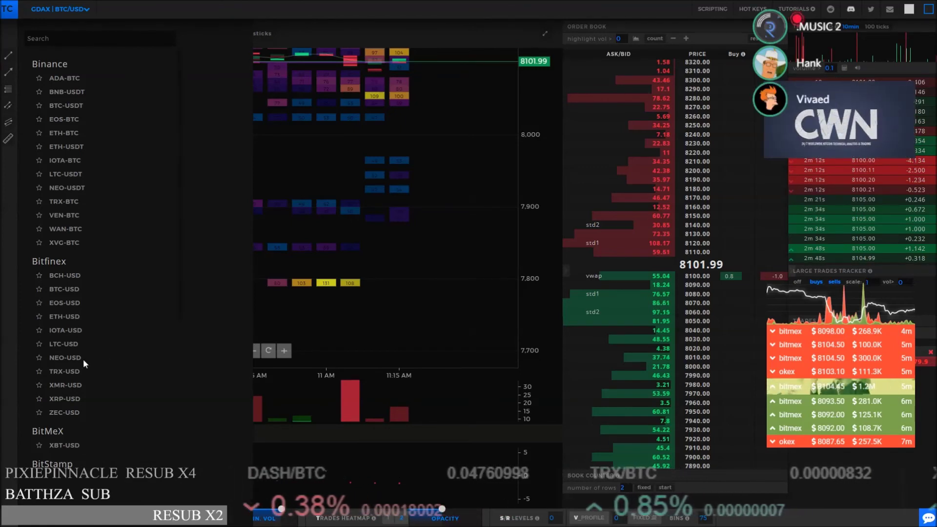
click(64, 446)
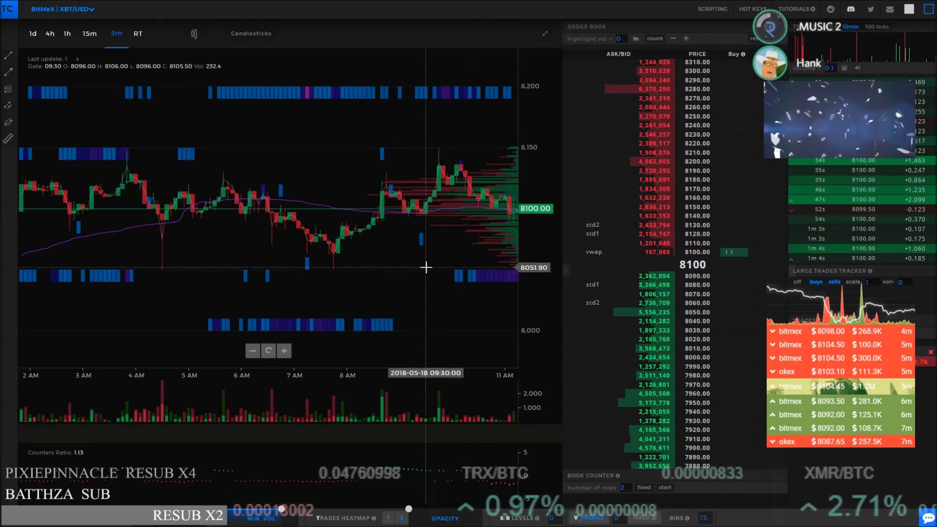
- Pan and zoom the heatmap to show 7 AM to 11:15, centred near 8,100
drag(443, 247, 343, 252)
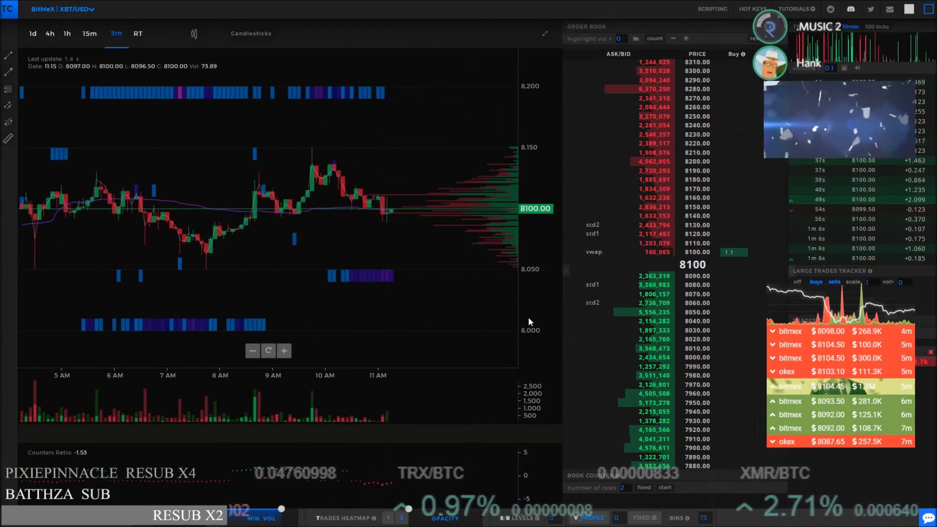
scroll(356, 249, up, 3)
drag(356, 249, 412, 189)
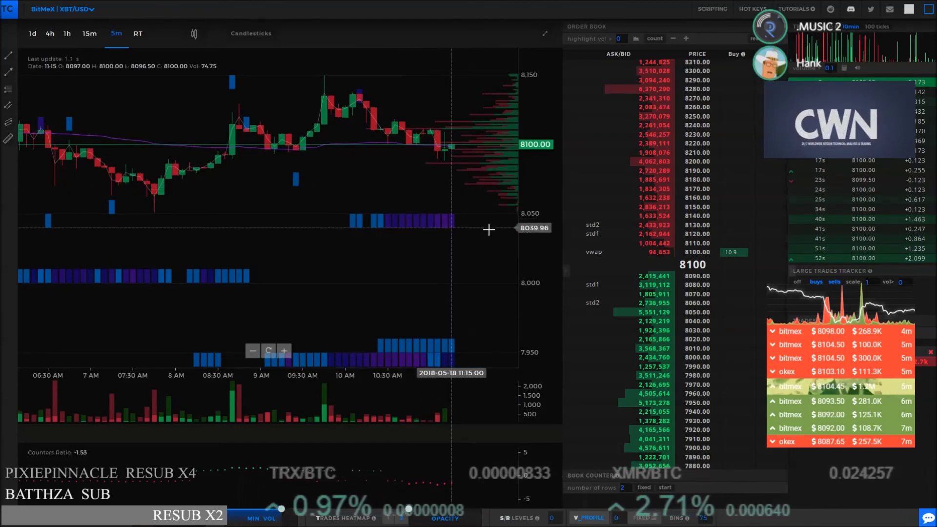
drag(481, 272, 425, 287)
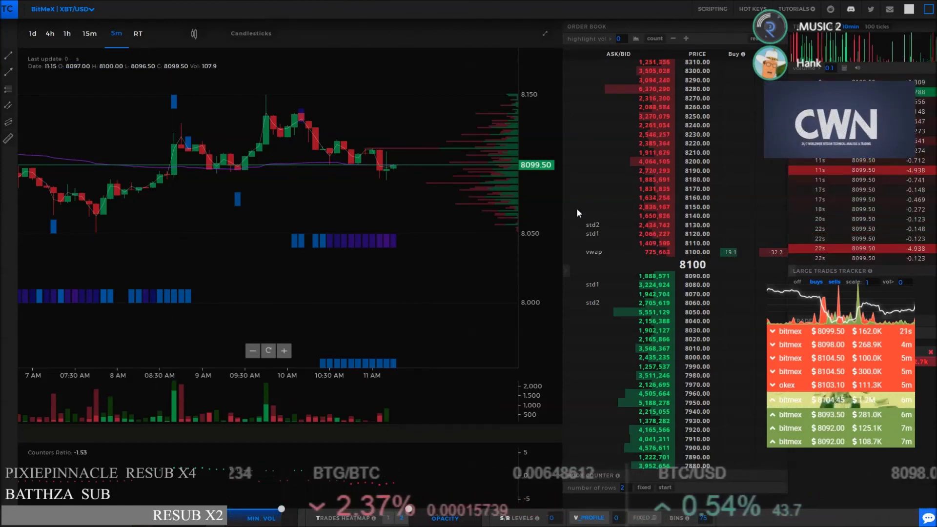
- Widen the price scale and zoom out to 5–11 AM, showing bids down to about 7,800
drag(539, 135, 529, 244)
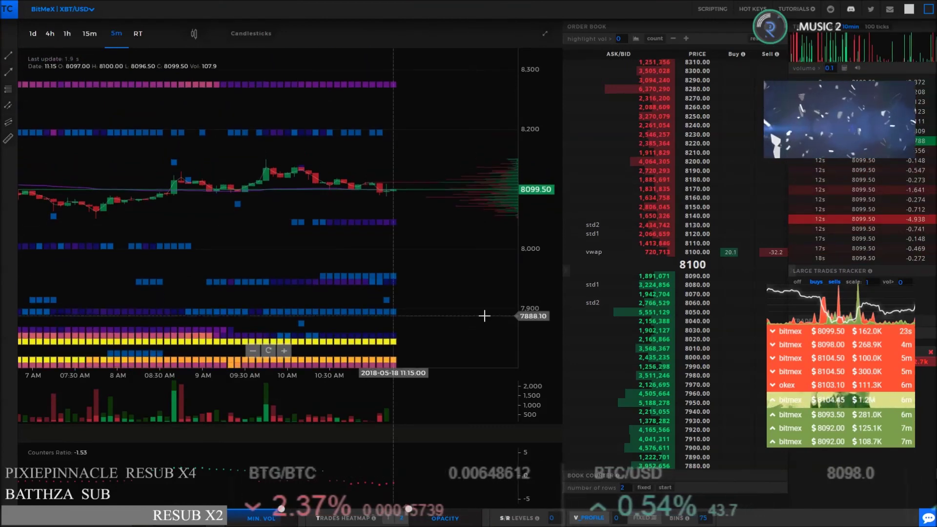
scroll(470, 224, down, 4)
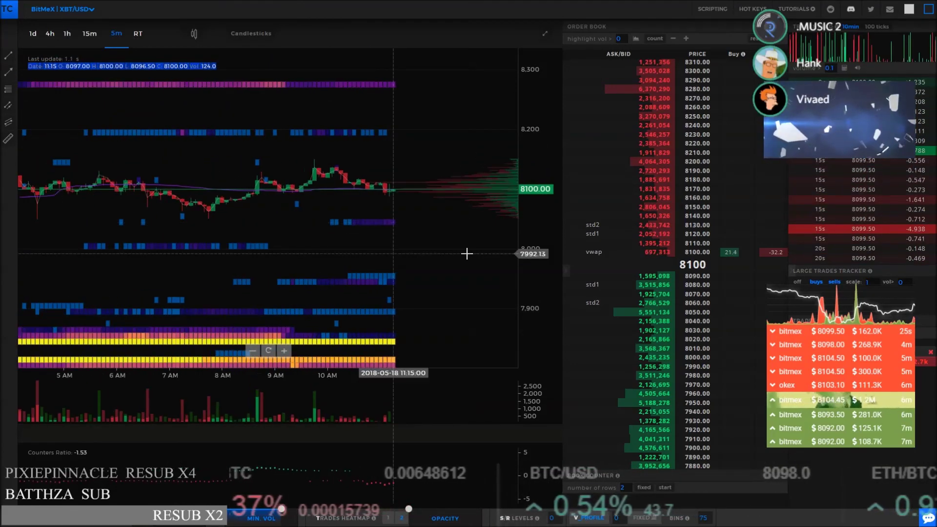
drag(469, 253, 467, 184)
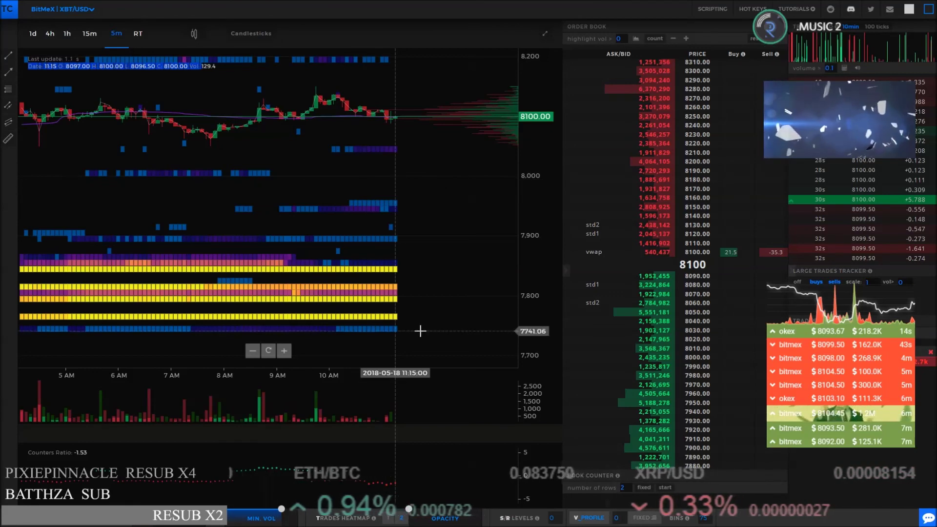
drag(331, 181, 324, 233)
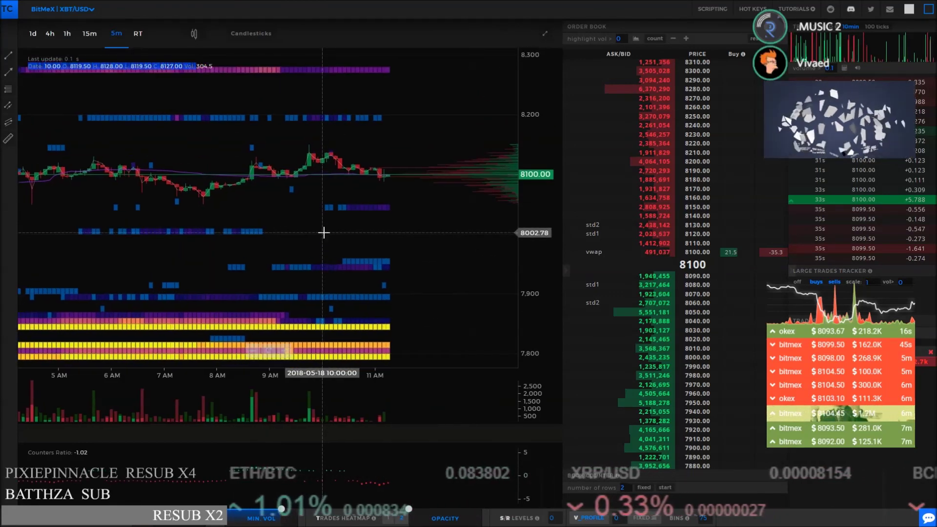